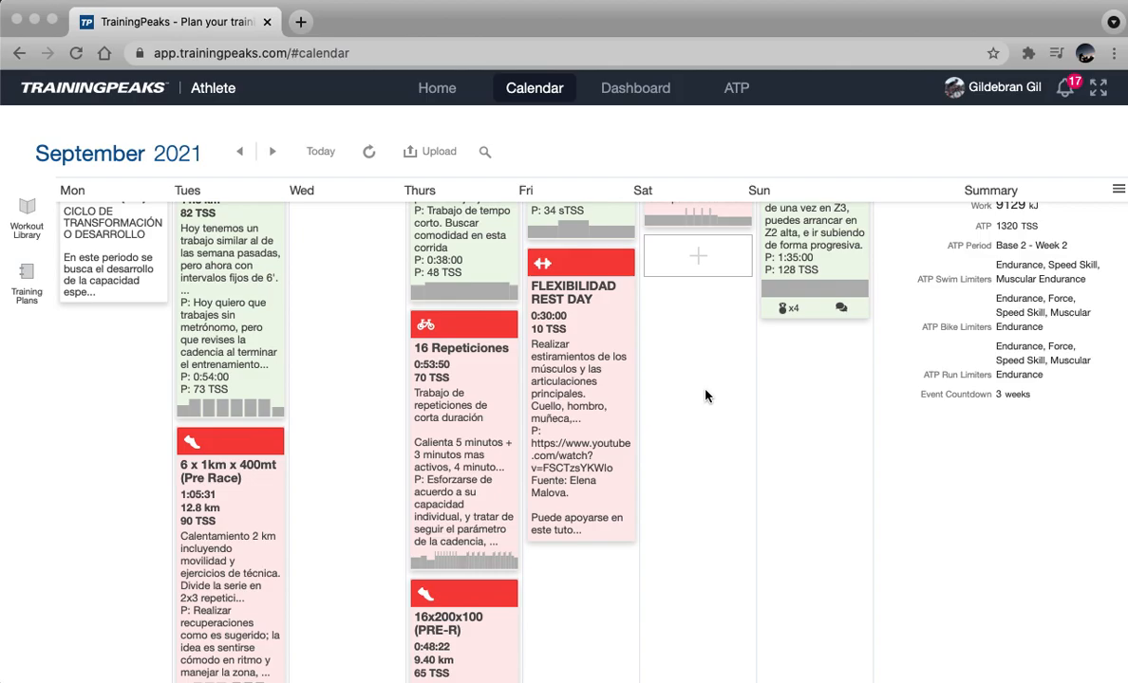
# Step: Open the Endurance - 095 run of Sunday, September 12, 2021 in the detailed analysis and review its summary values
pyautogui.scroll(2, 705, 395)
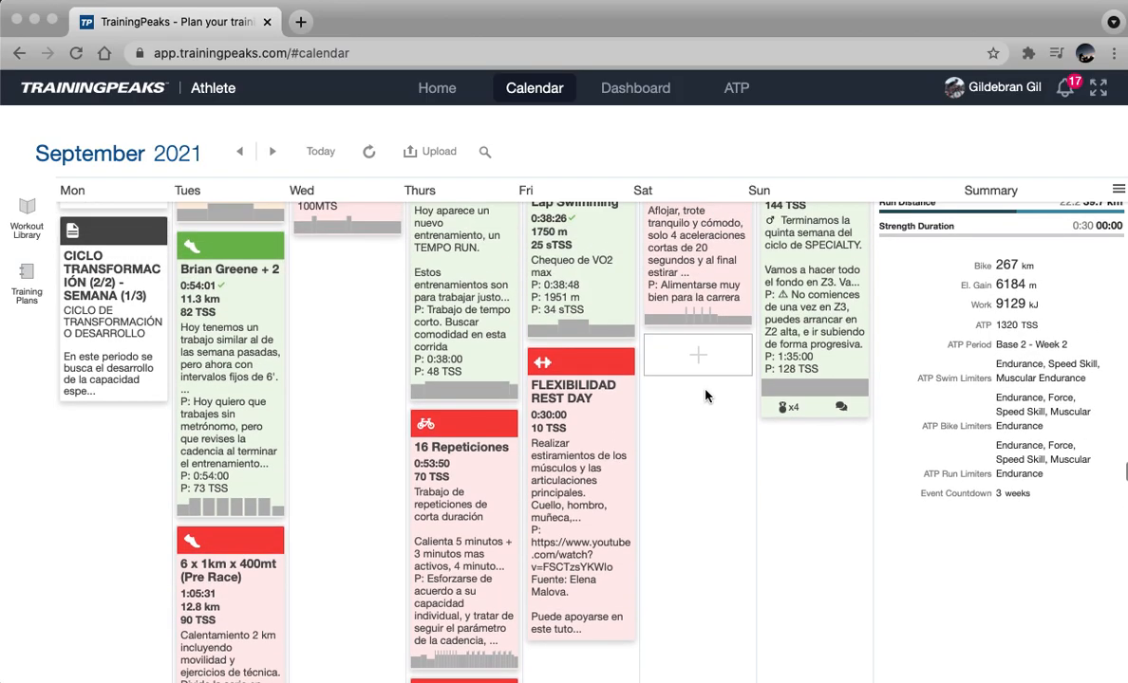
pyautogui.scroll(3, 705, 396)
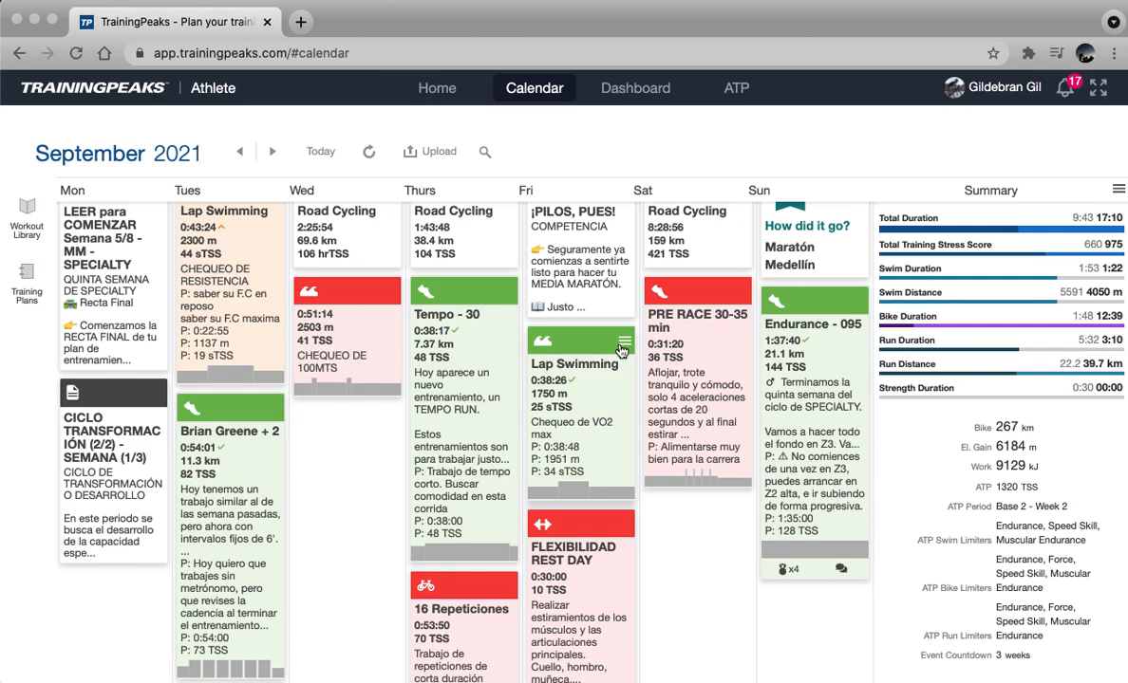
pyautogui.click(801, 423)
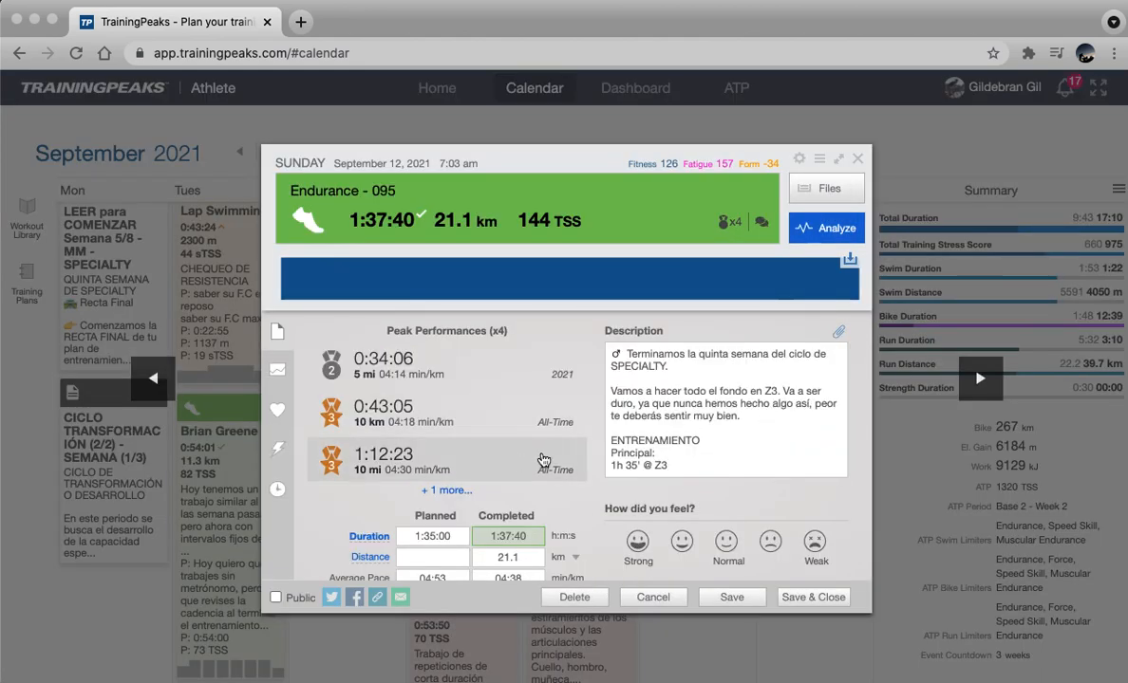
pyautogui.scroll(-3, 517, 441)
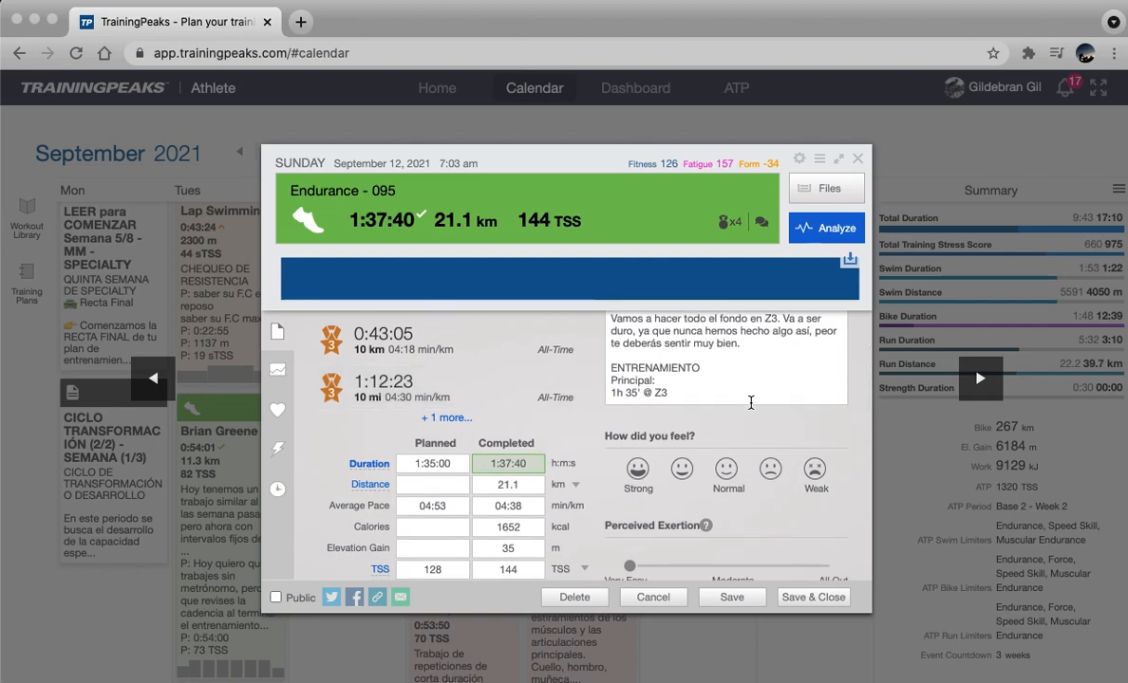
pyautogui.click(820, 232)
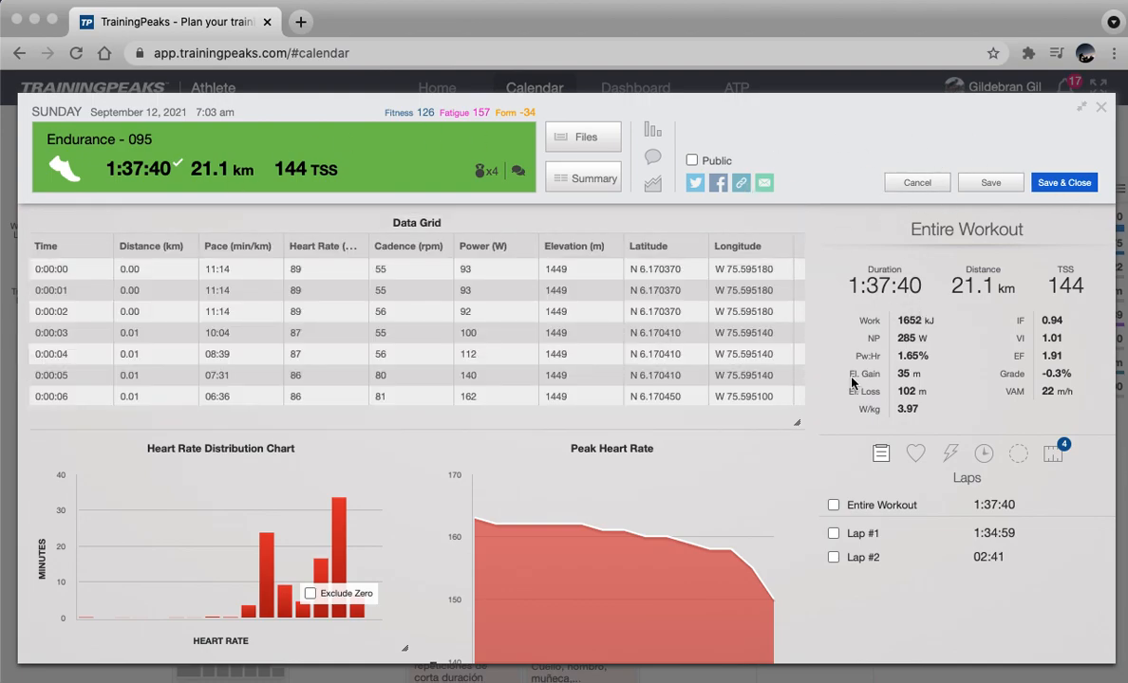
pyautogui.scroll(-5, 885, 433)
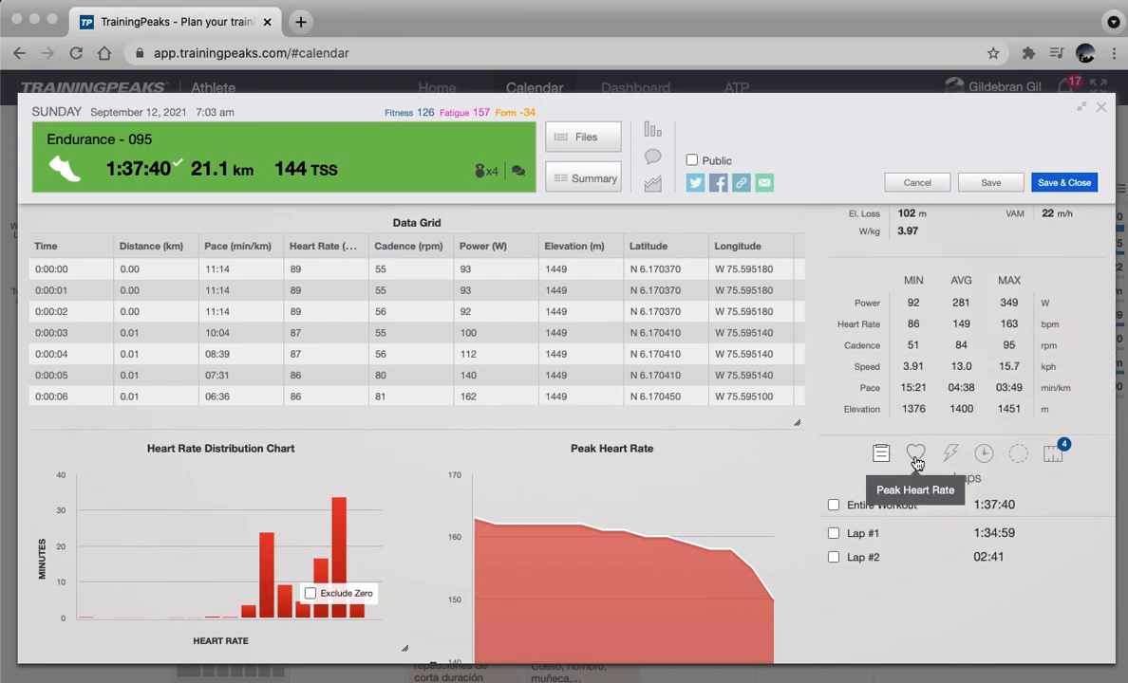
# Step: Show the workout's peak heart rate values and mark the Peak 20:00 min entry
pyautogui.click(916, 460)
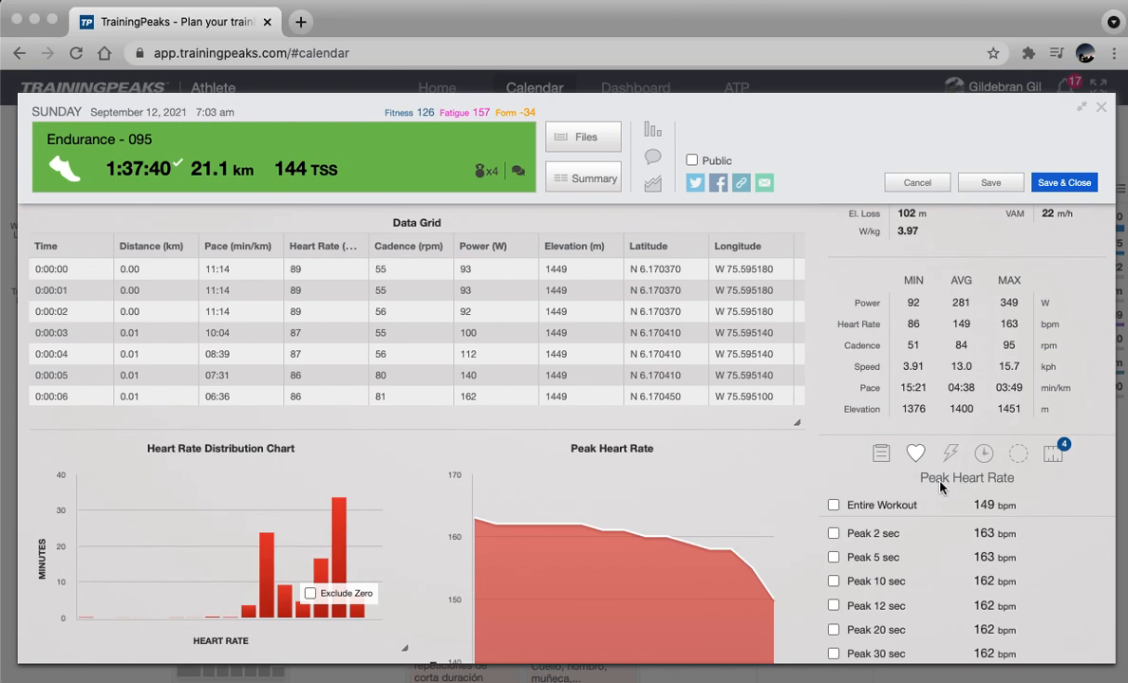
pyautogui.scroll(-5, 931, 598)
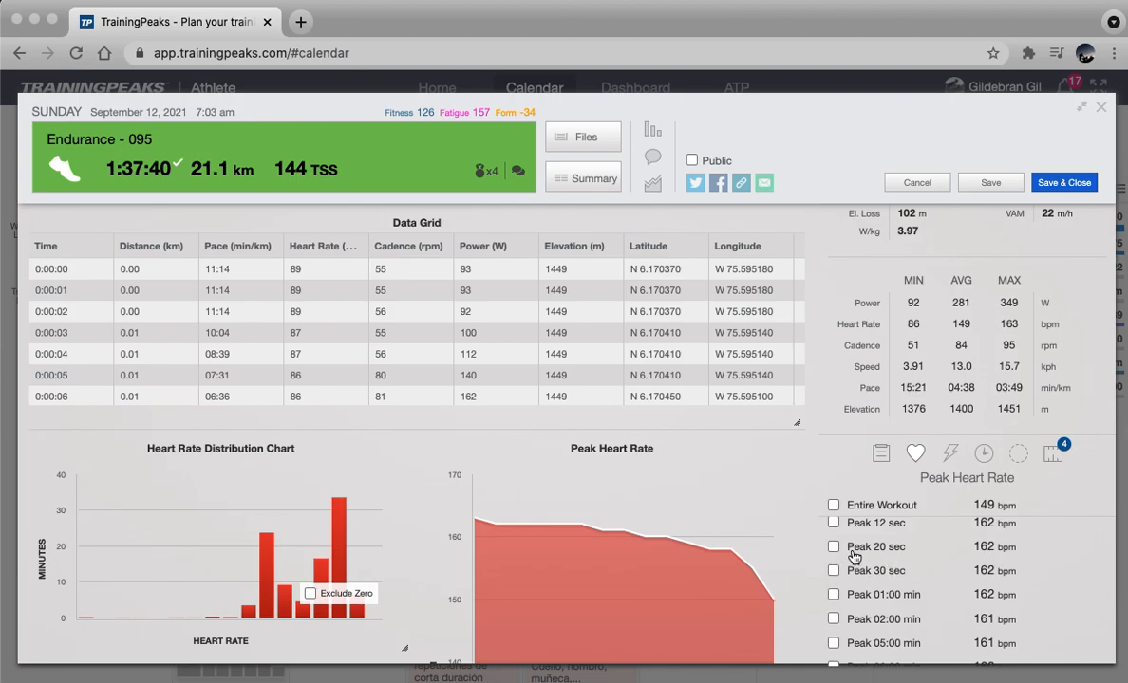
pyautogui.click(833, 548)
pyautogui.scroll(-5, 873, 573)
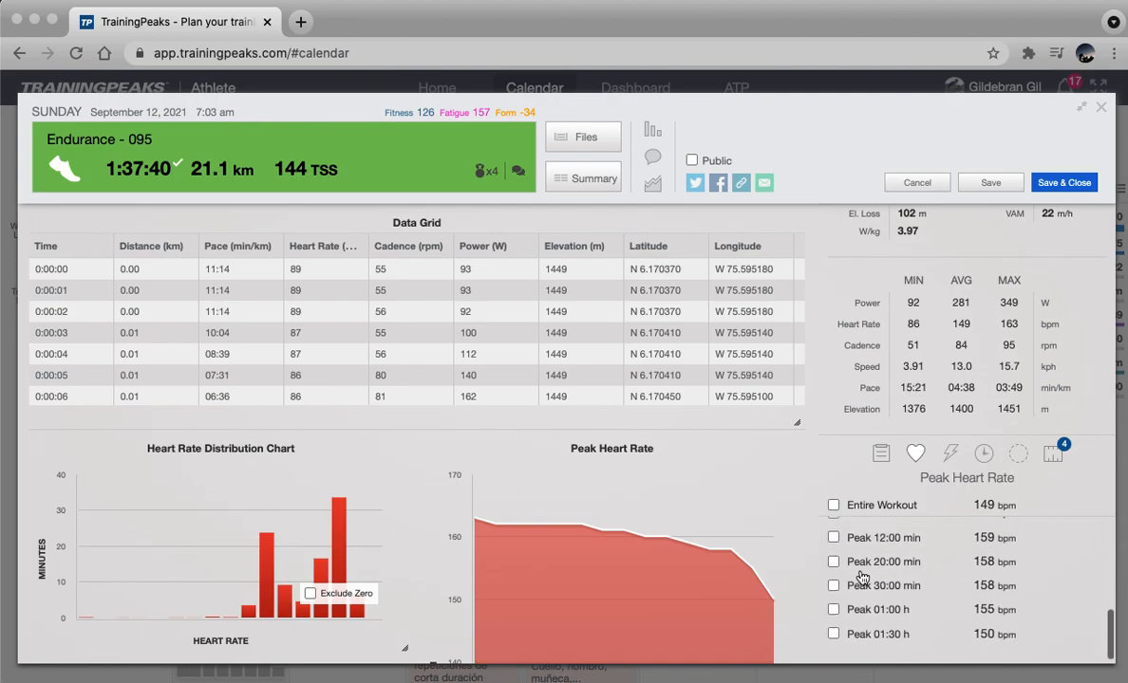
pyautogui.click(833, 562)
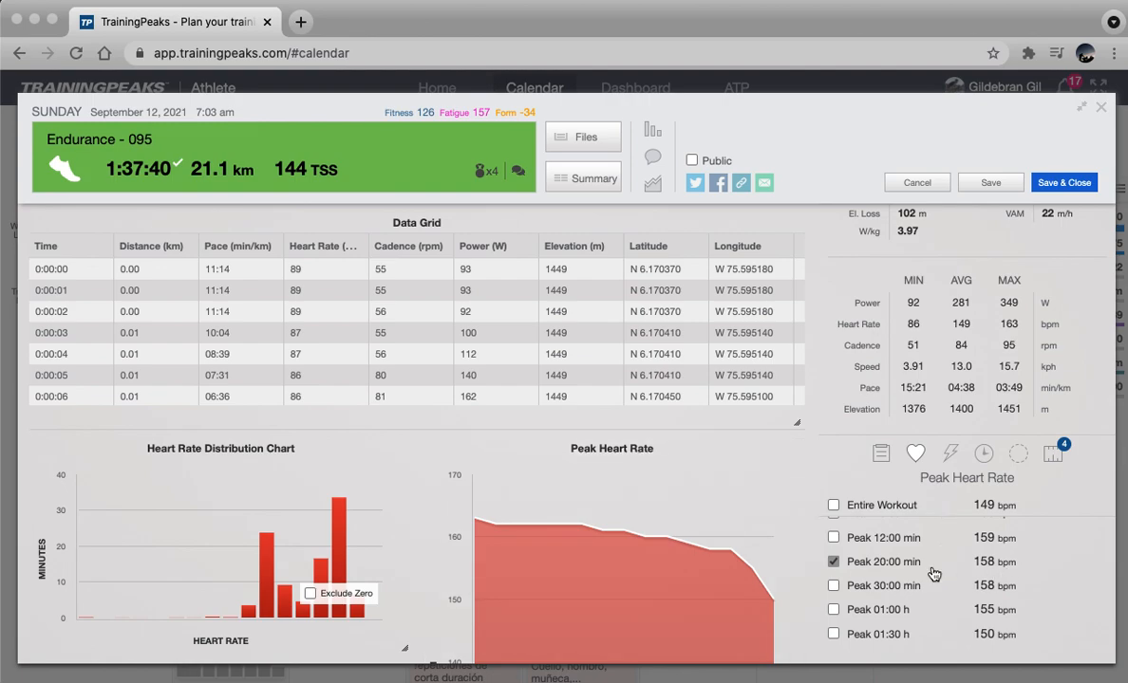
# Step: Mark the Peak 20:00 min entry among the workout's peak pace values, and close the workout without saving
pyautogui.click(984, 455)
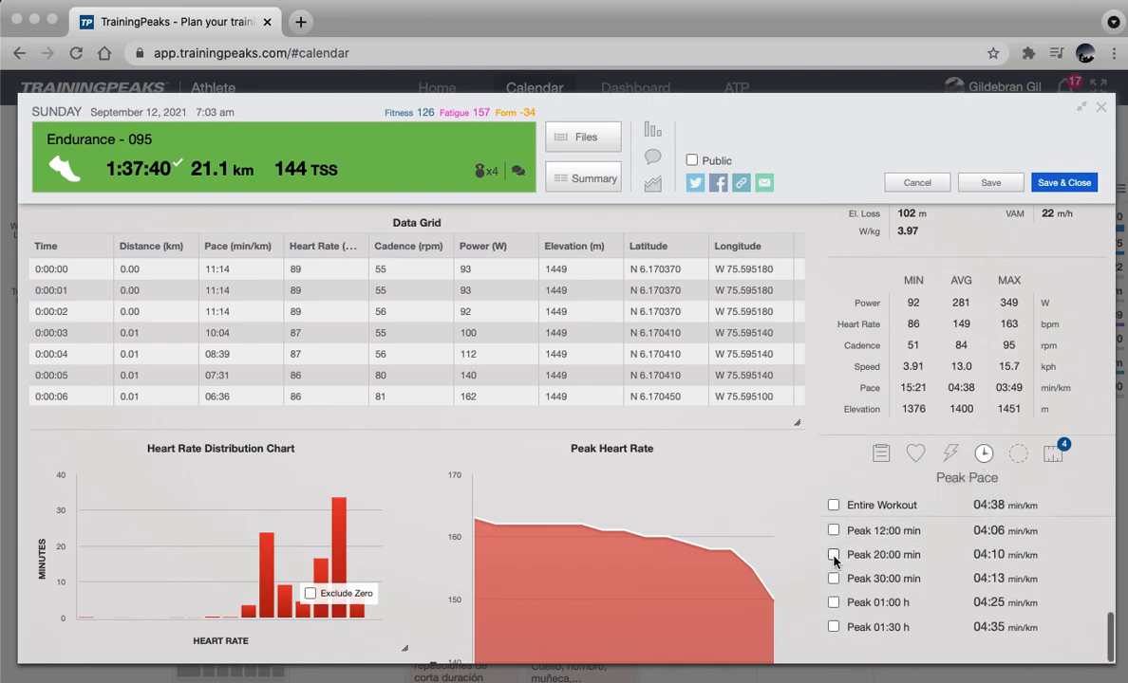
pyautogui.click(832, 556)
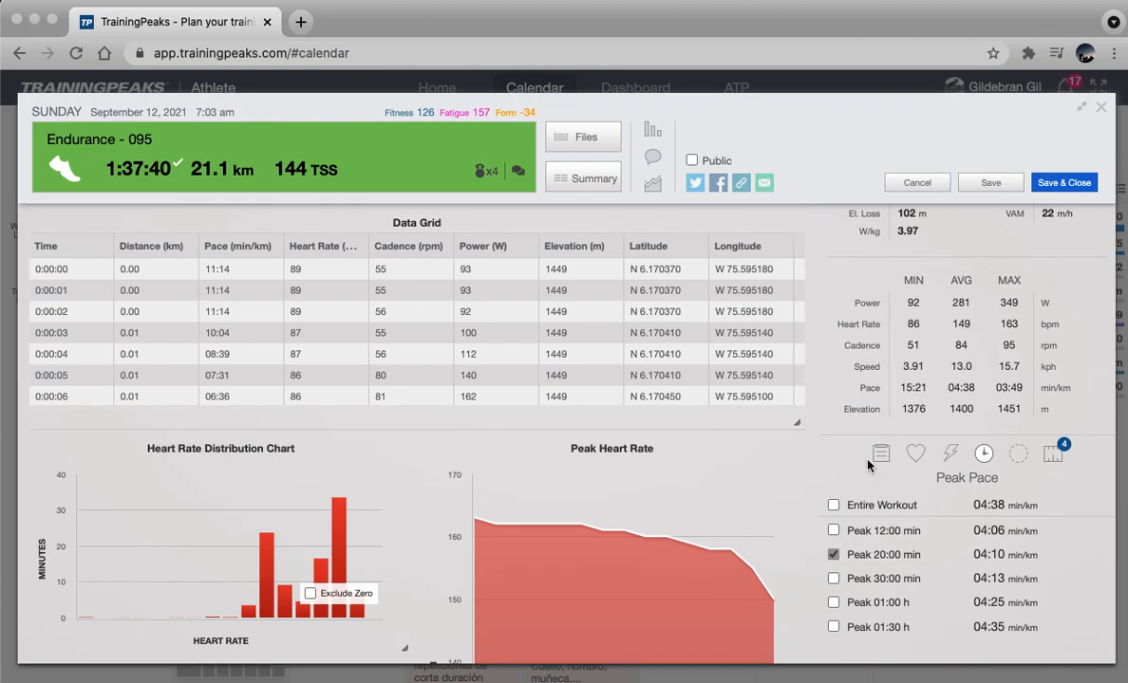
pyautogui.click(916, 186)
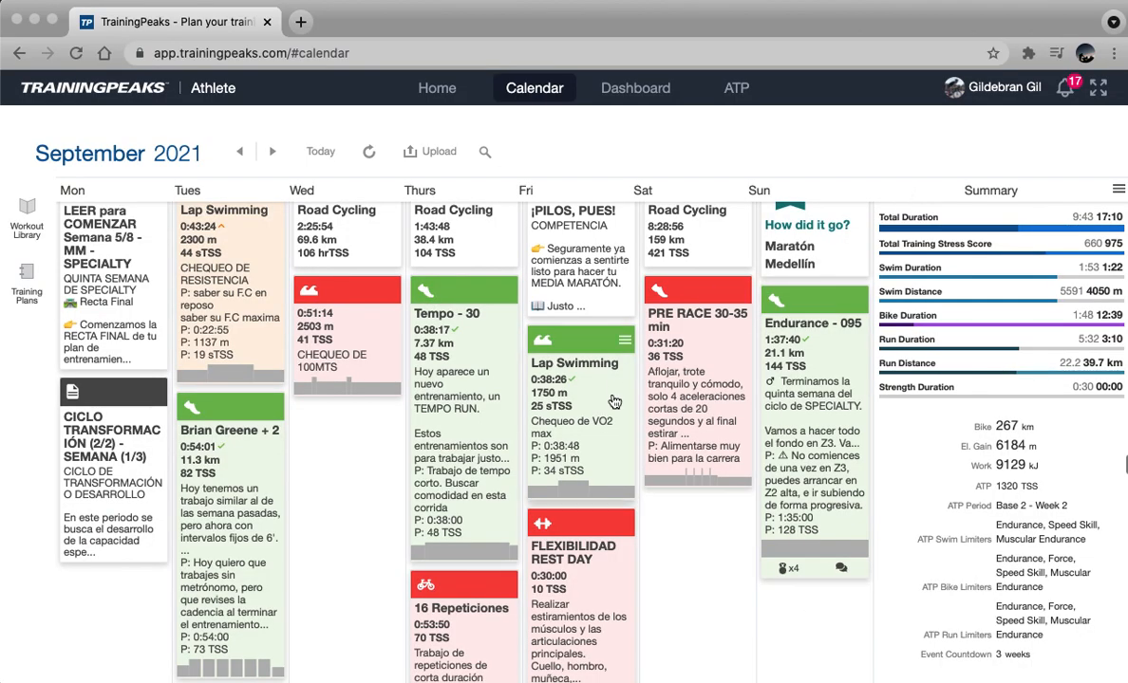
# Step: Switch to the Excel workbook and examine the 20-minute test data and the threshold formulas for average pace and heart rate
pyautogui.hotkey('ctrl', 'Up')
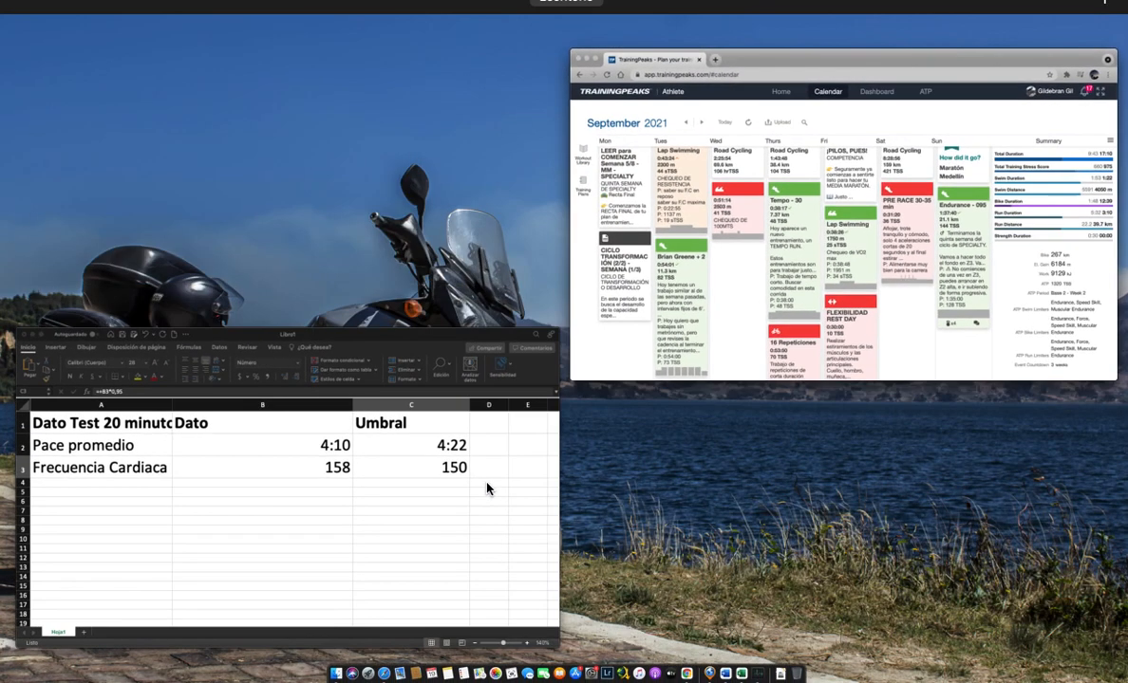
pyautogui.click(320, 569)
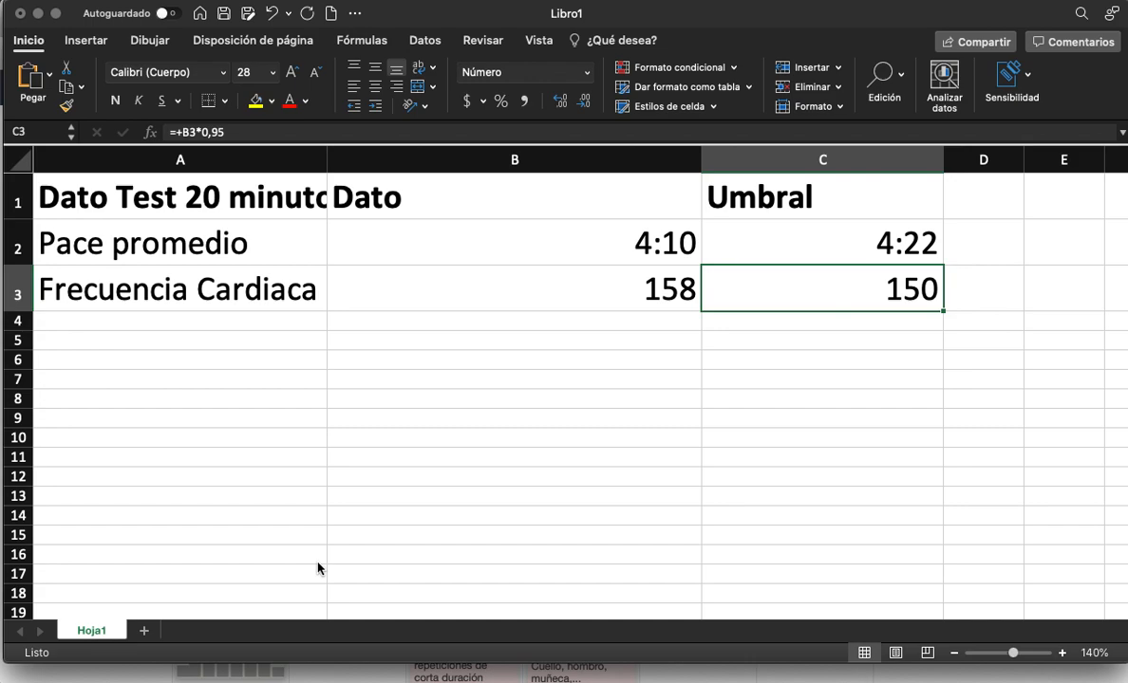
pyautogui.click(528, 247)
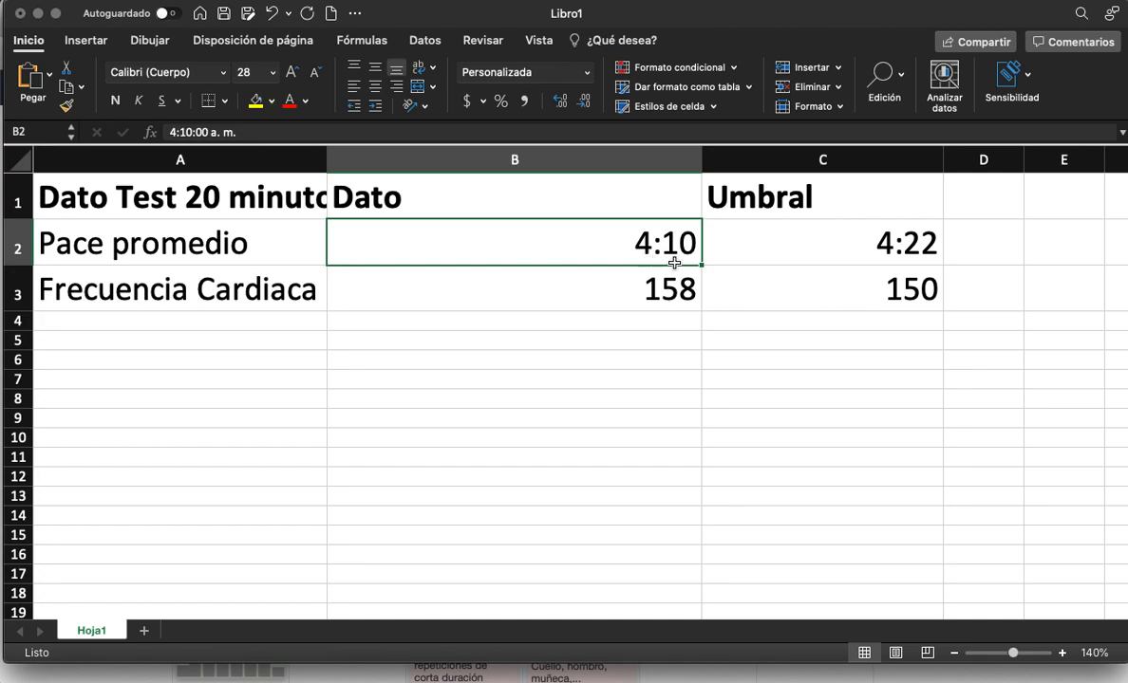
pyautogui.click(849, 246)
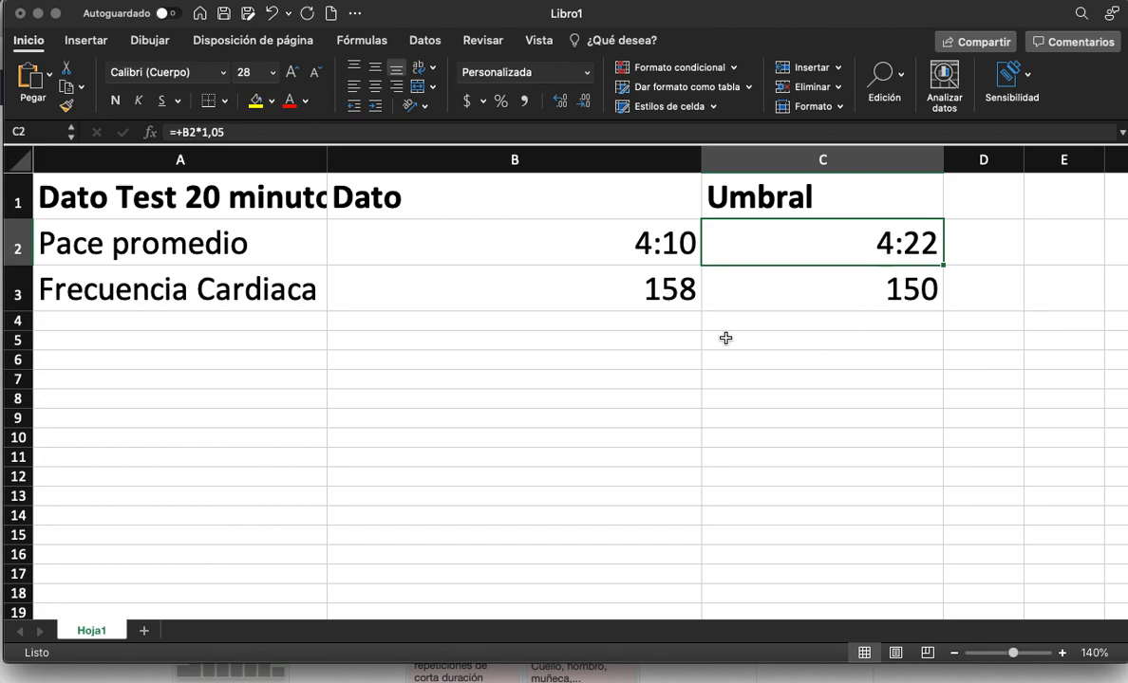
pyautogui.click(652, 295)
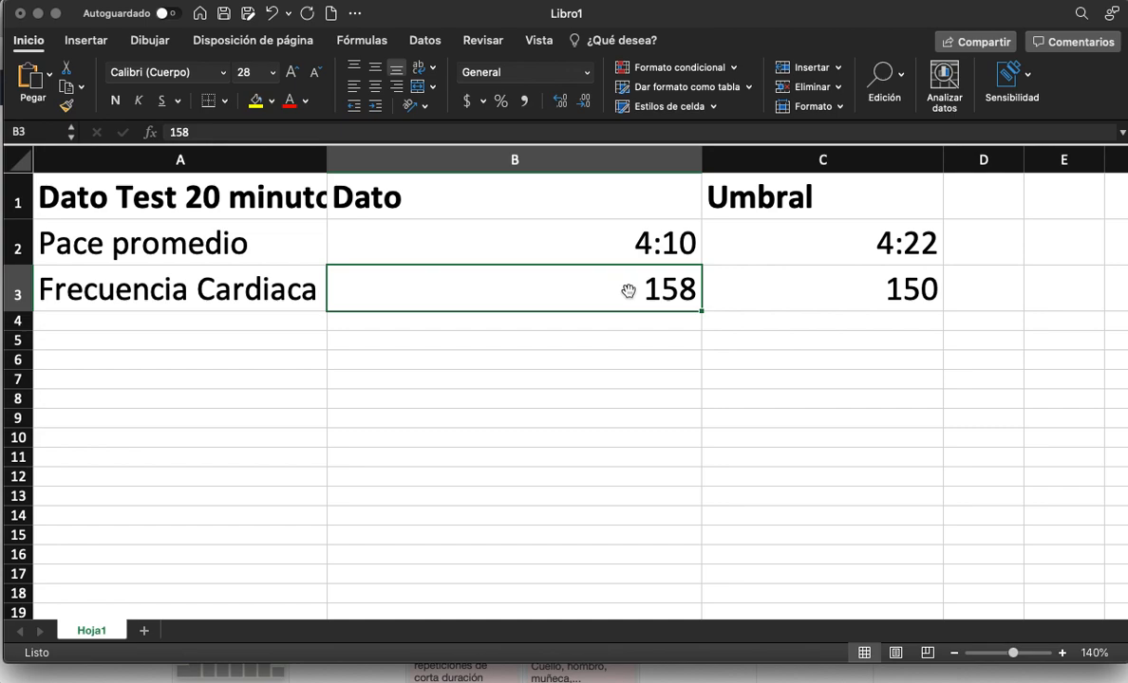
pyautogui.click(872, 294)
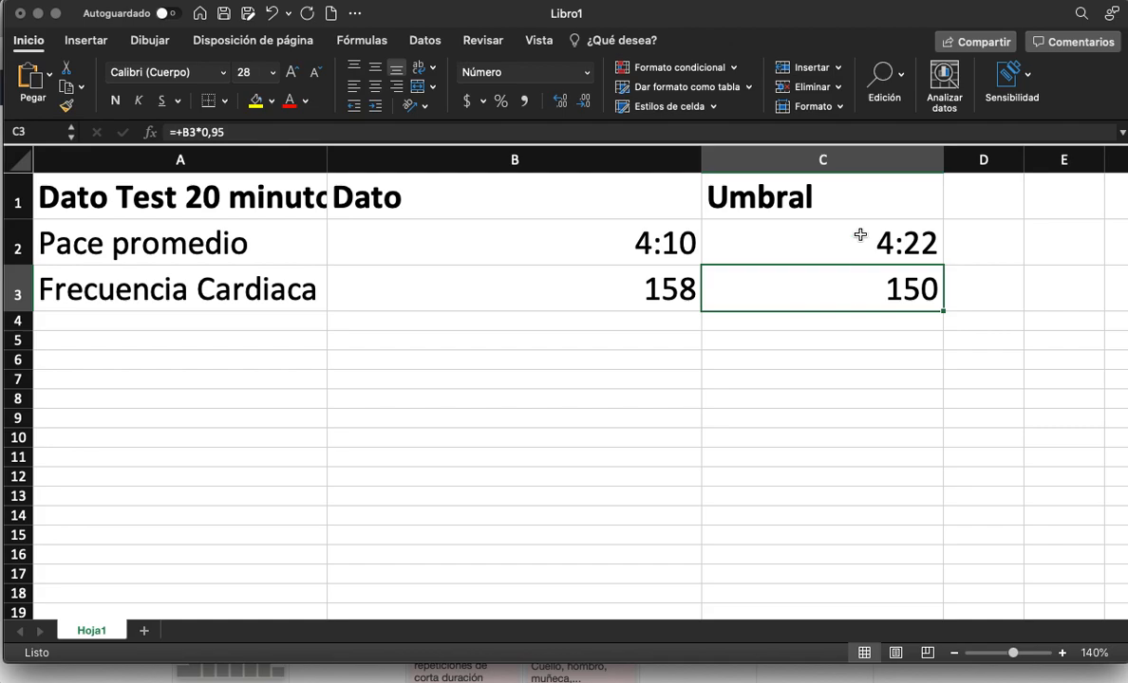
# Step: Switch back to TrainingPeaks and open the Zones section of the account settings
pyautogui.hotkey('ctrl', 'Up')
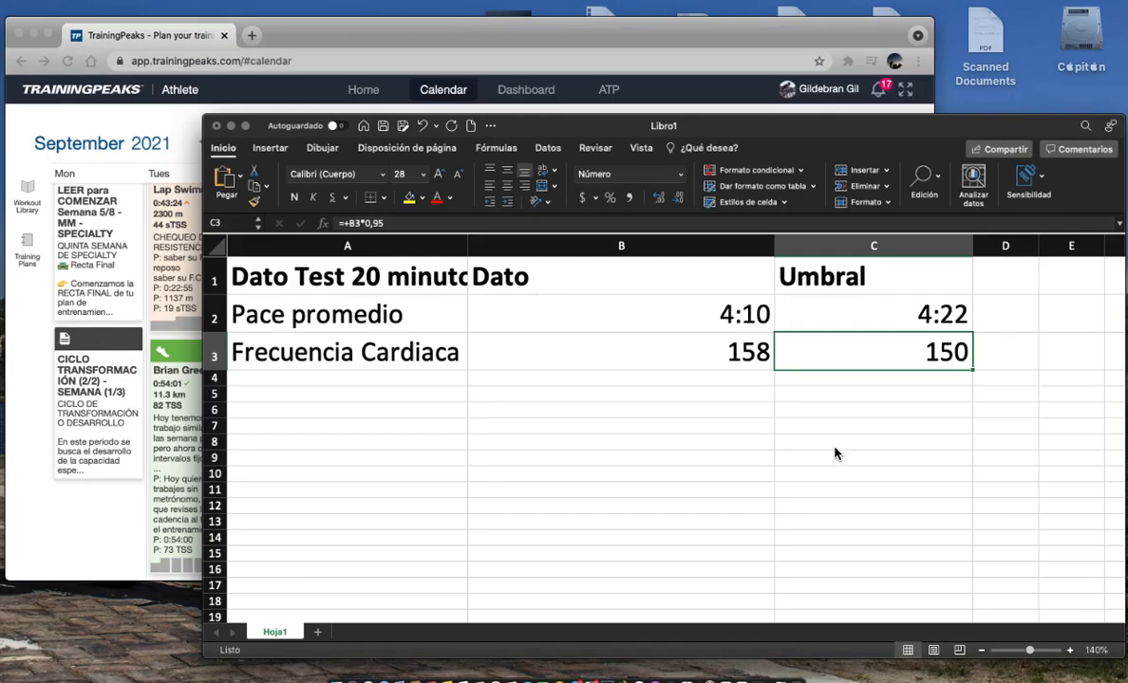
pyautogui.click(415, 246)
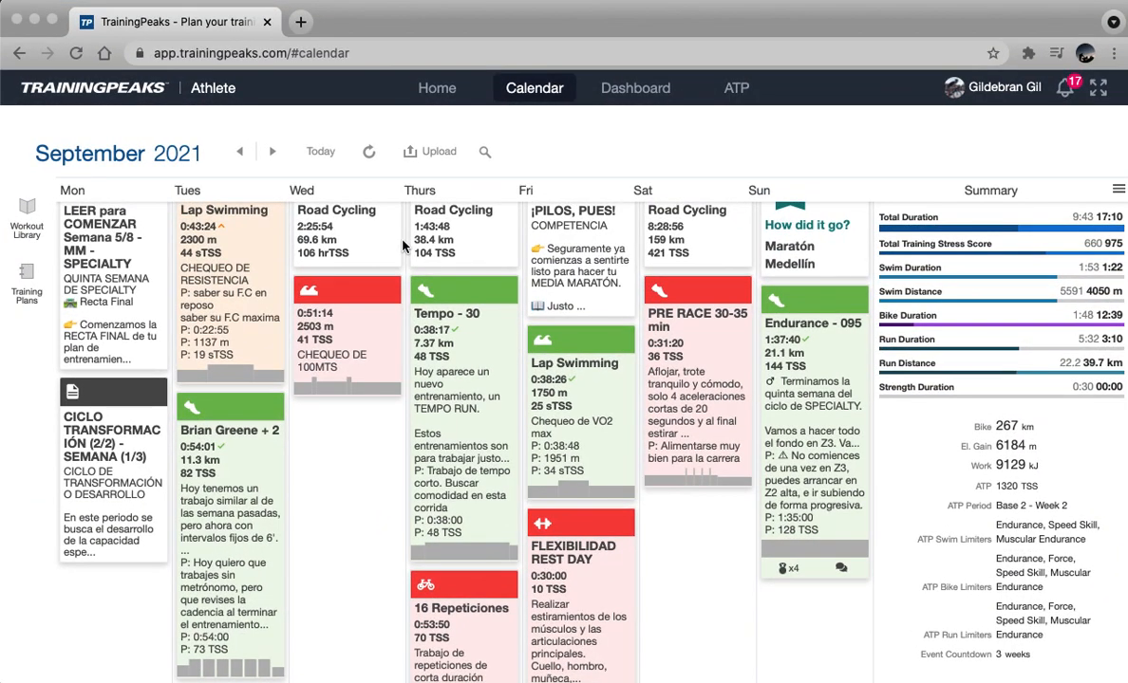
pyautogui.click(998, 98)
pyautogui.click(874, 124)
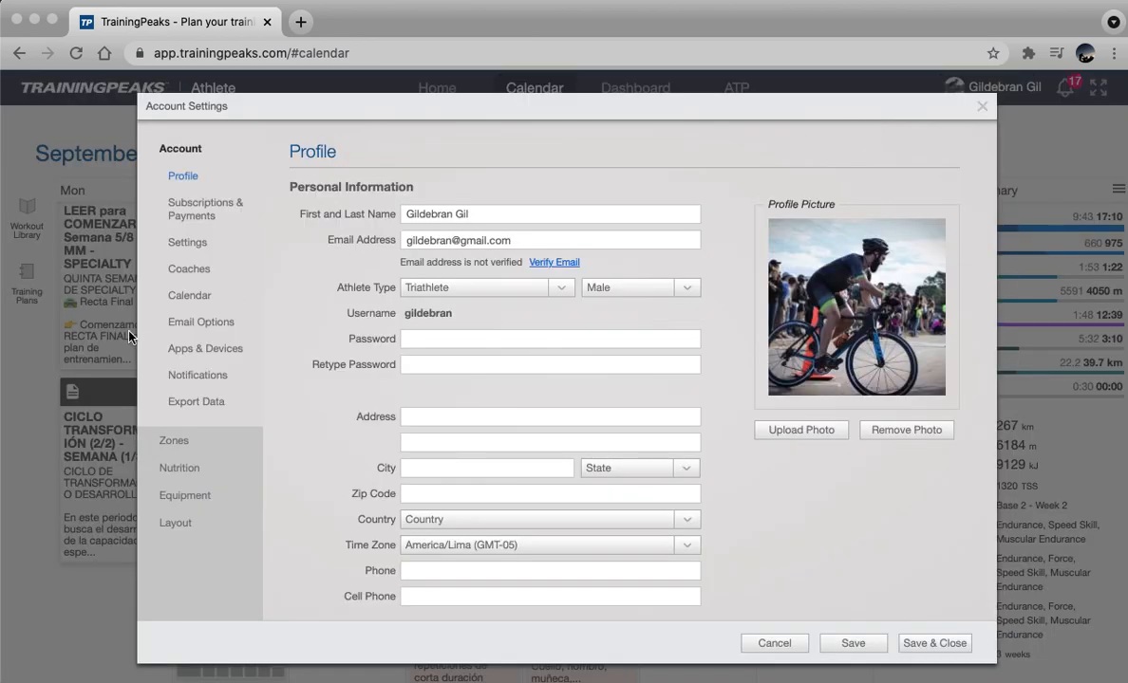
pyautogui.click(170, 441)
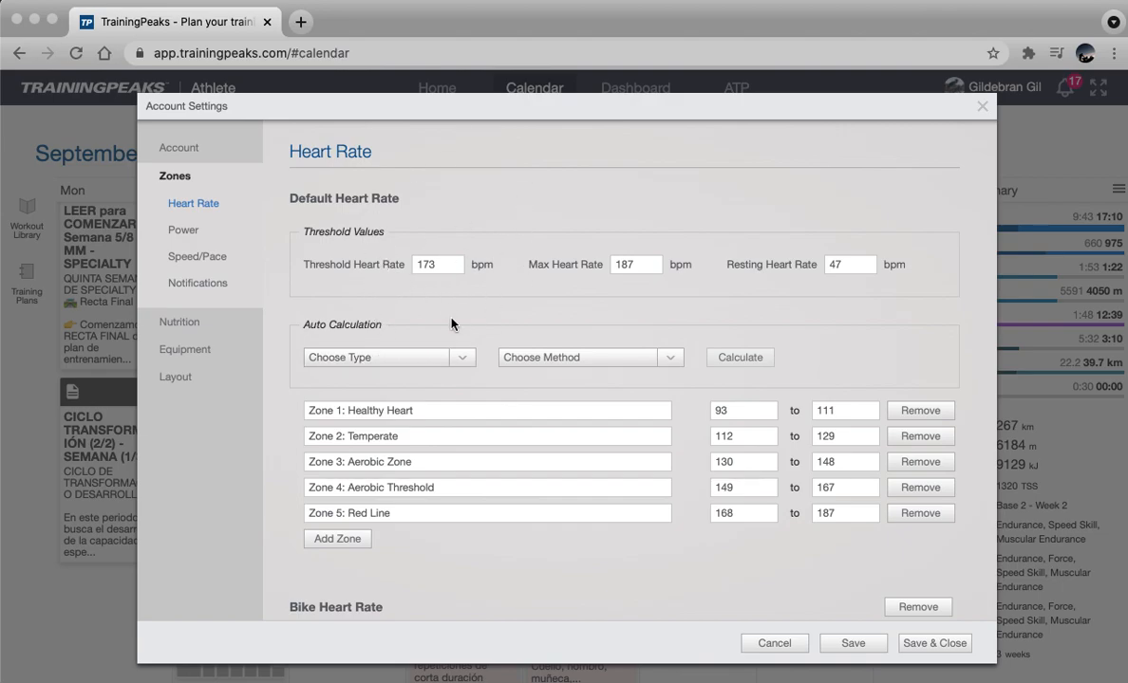
# Step: Delete the existing Run Heart Rate zone set and confirm the deletion
pyautogui.scroll(-2, 428, 323)
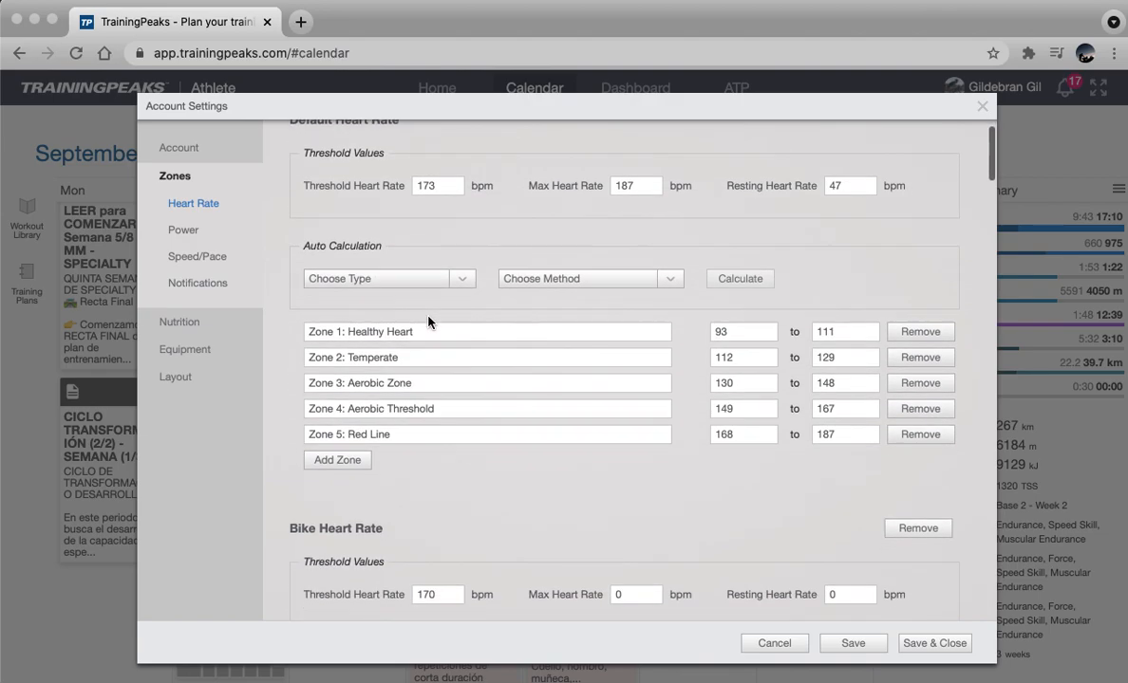
pyautogui.scroll(-1, 467, 508)
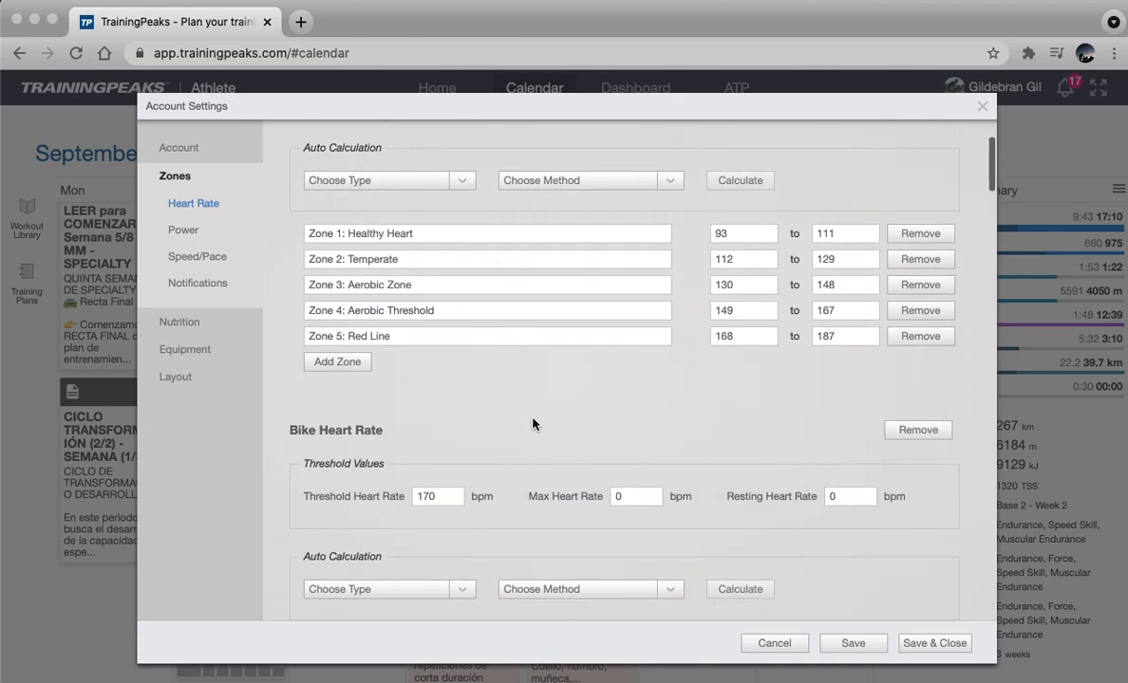
pyautogui.scroll(-3, 533, 427)
pyautogui.scroll(-10, 493, 448)
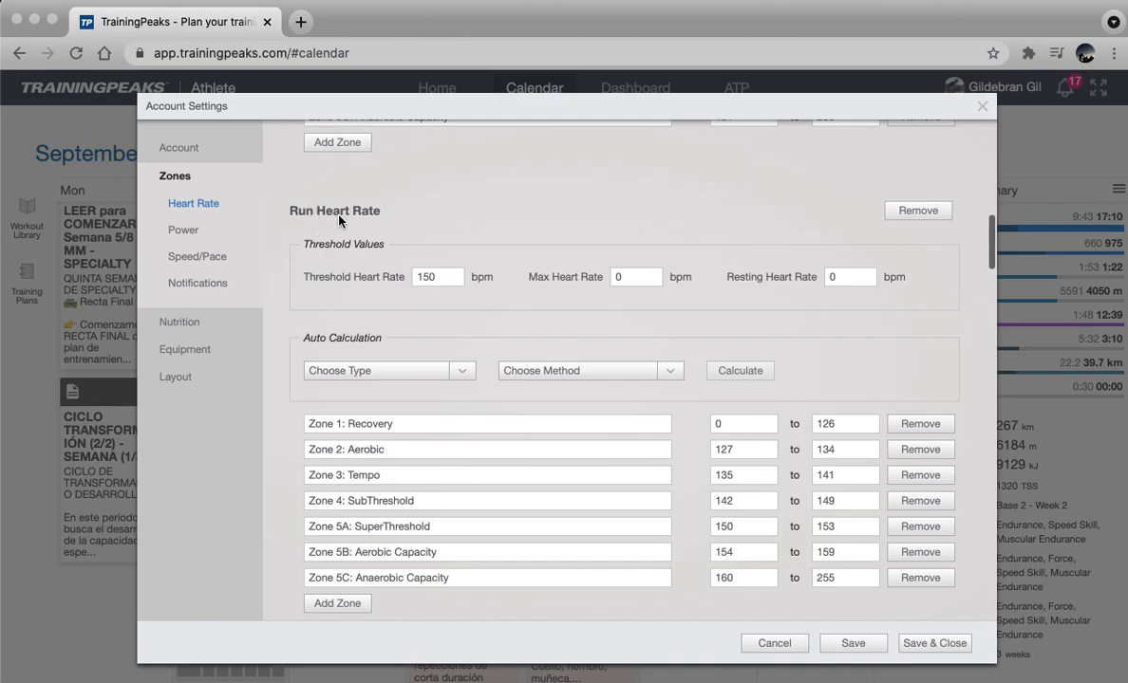
pyautogui.scroll(-1, 330, 227)
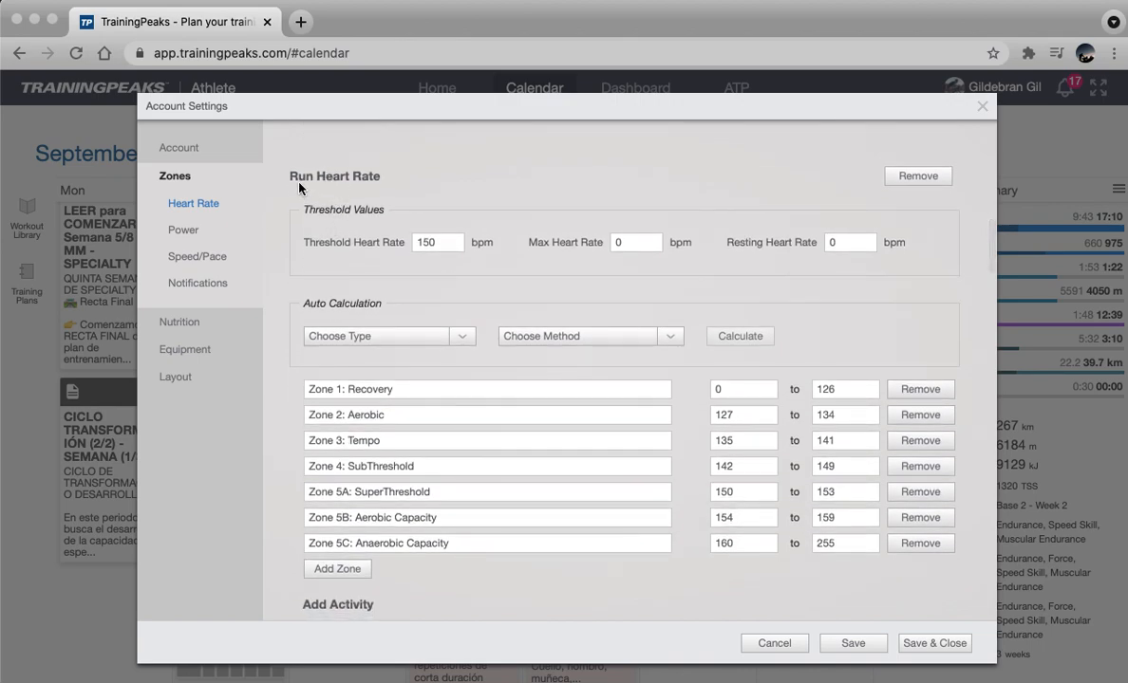
pyautogui.click(918, 175)
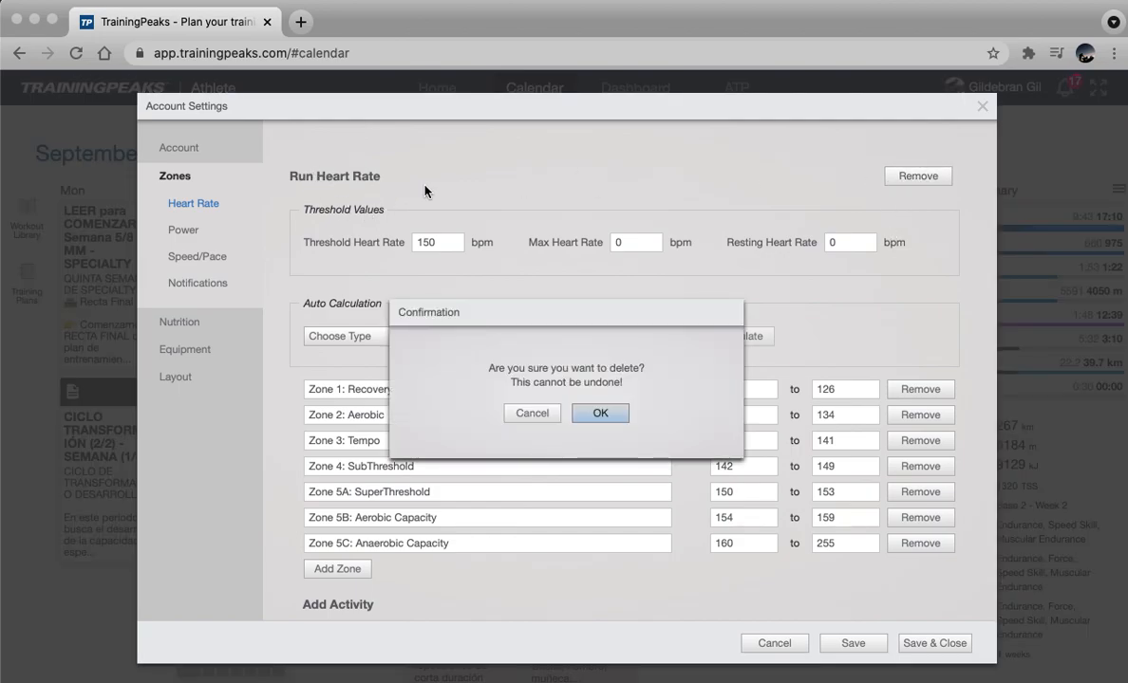
pyautogui.click(606, 415)
pyautogui.scroll(3, 503, 292)
pyautogui.scroll(10, 503, 292)
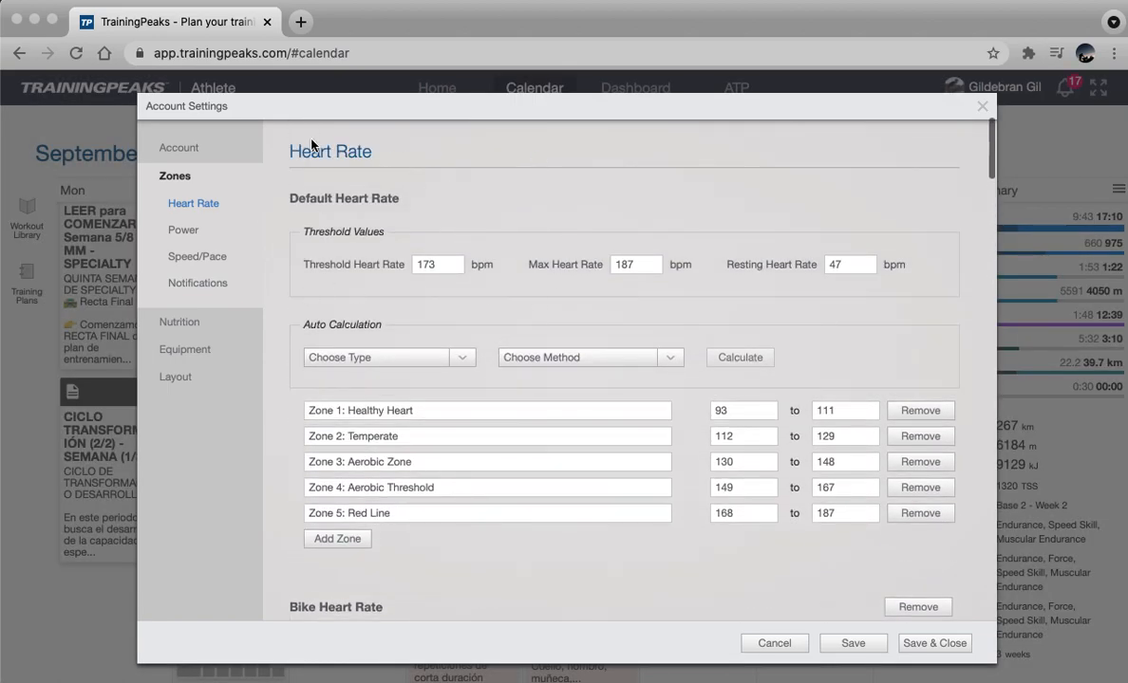
# Step: Add a new Run activity to the heart rate zones, below the bike zones
pyautogui.scroll(-10, 373, 417)
pyautogui.scroll(-3, 376, 418)
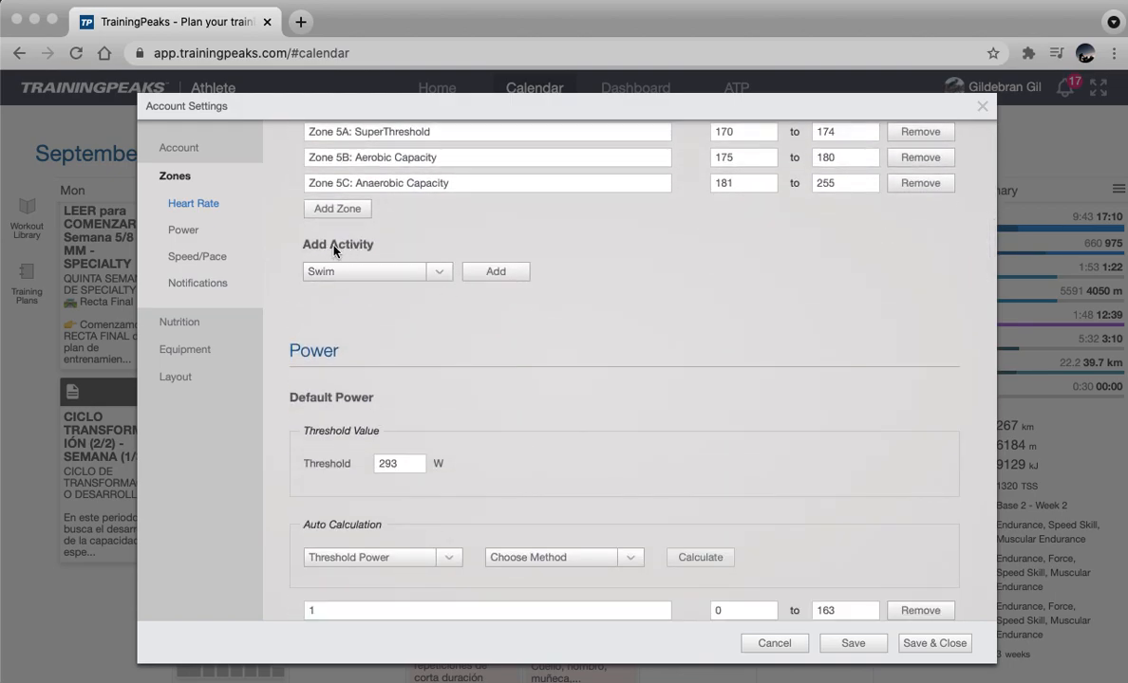
pyautogui.click(413, 271)
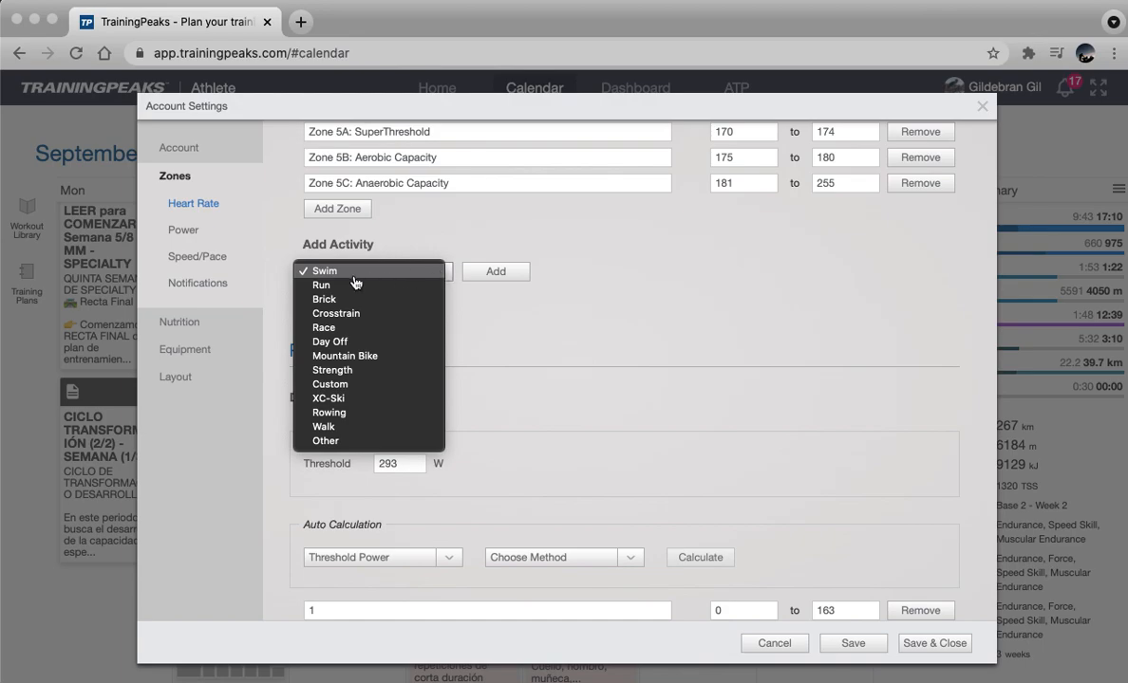
pyautogui.click(319, 286)
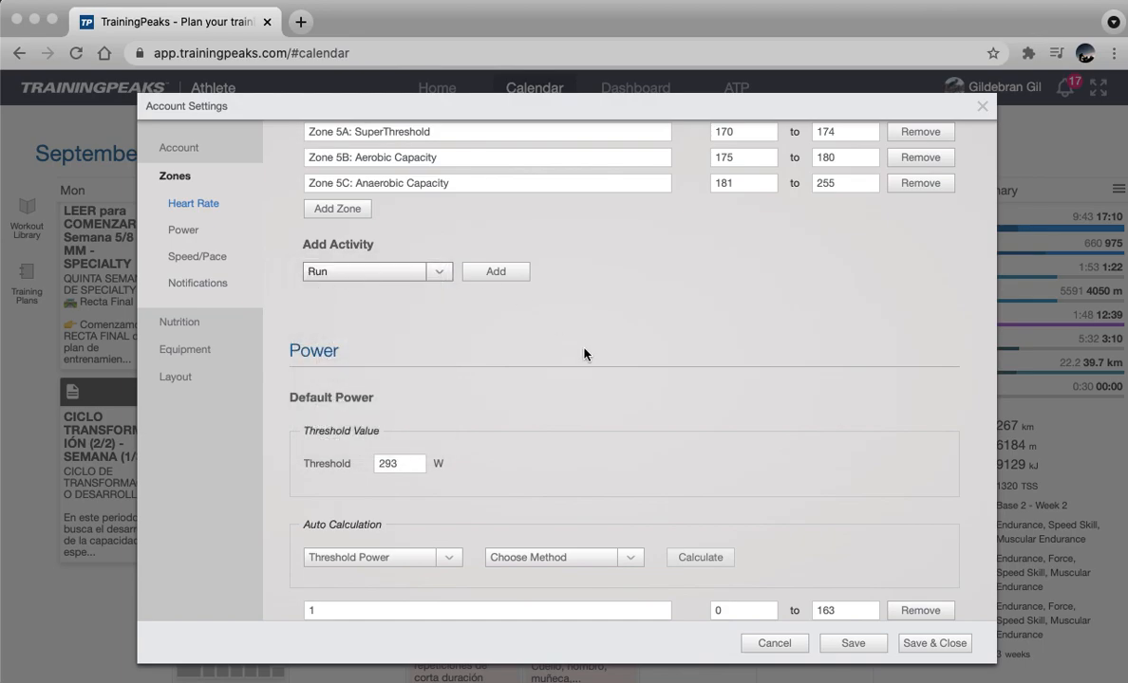
pyautogui.click(496, 275)
# Step: Set the Threshold Heart Rate of the Run Heart Rate zones to 158 bpm
pyautogui.click(429, 343)
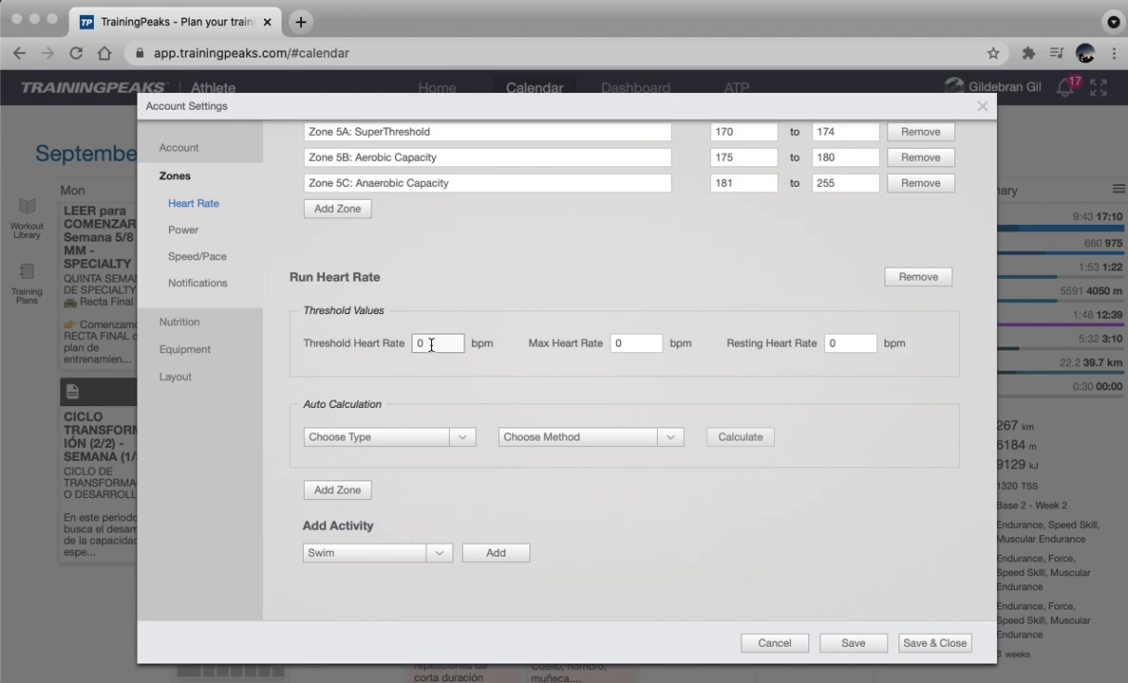
pyautogui.press('BackSpace')
pyautogui.write('158')
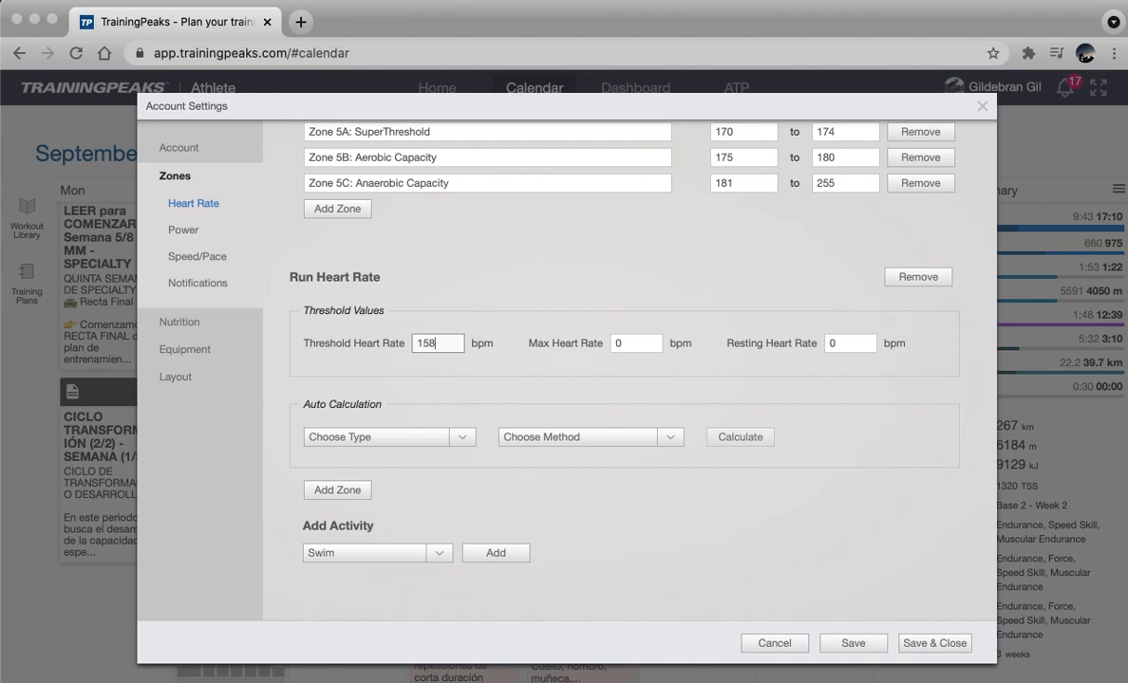
# Step: Calculate the Run Heart Rate zones by Lactate Threshold with the Joe Friel for Running (7) method
pyautogui.click(462, 439)
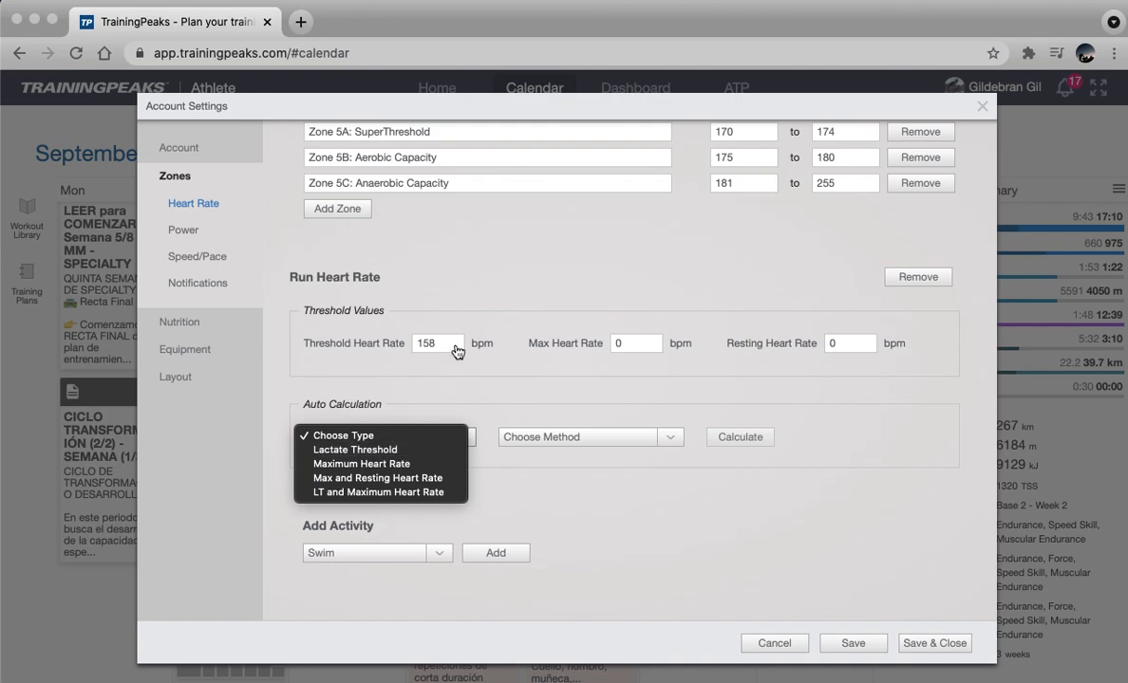
pyautogui.click(401, 450)
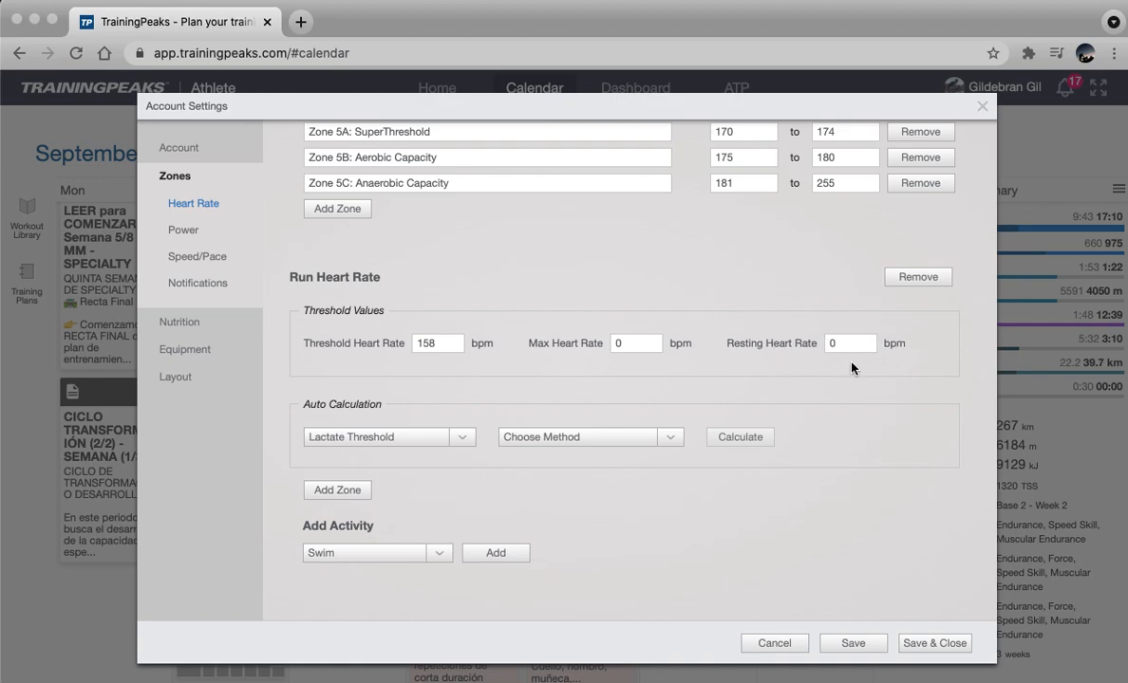
pyautogui.click(669, 440)
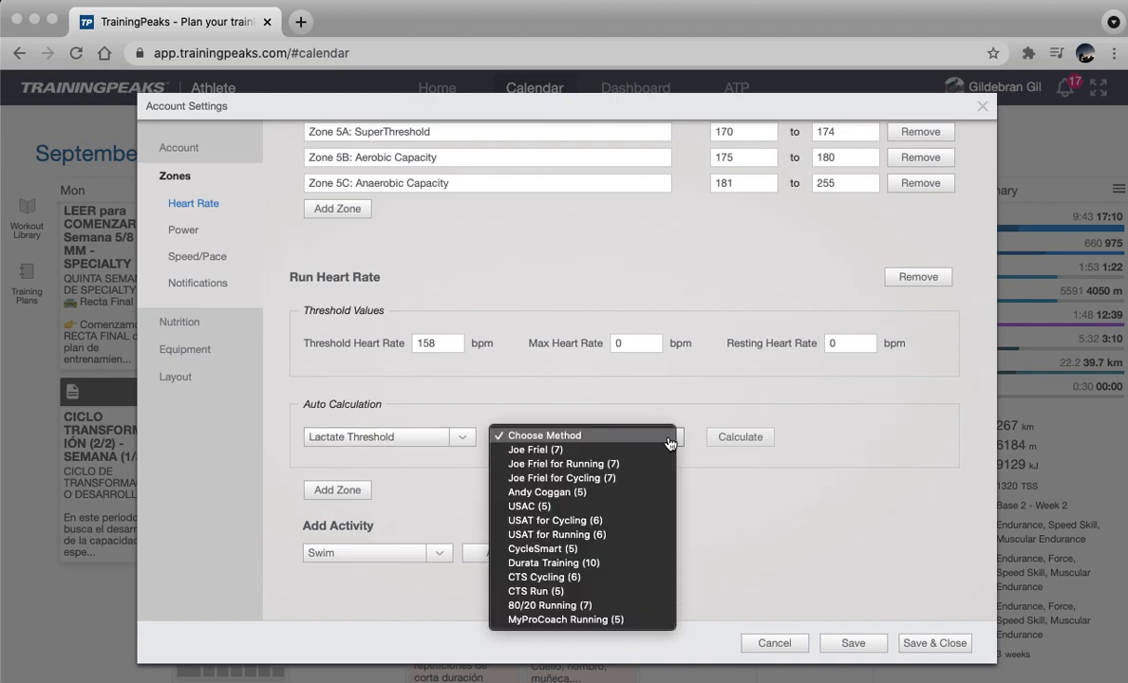
pyautogui.click(550, 468)
pyautogui.click(738, 442)
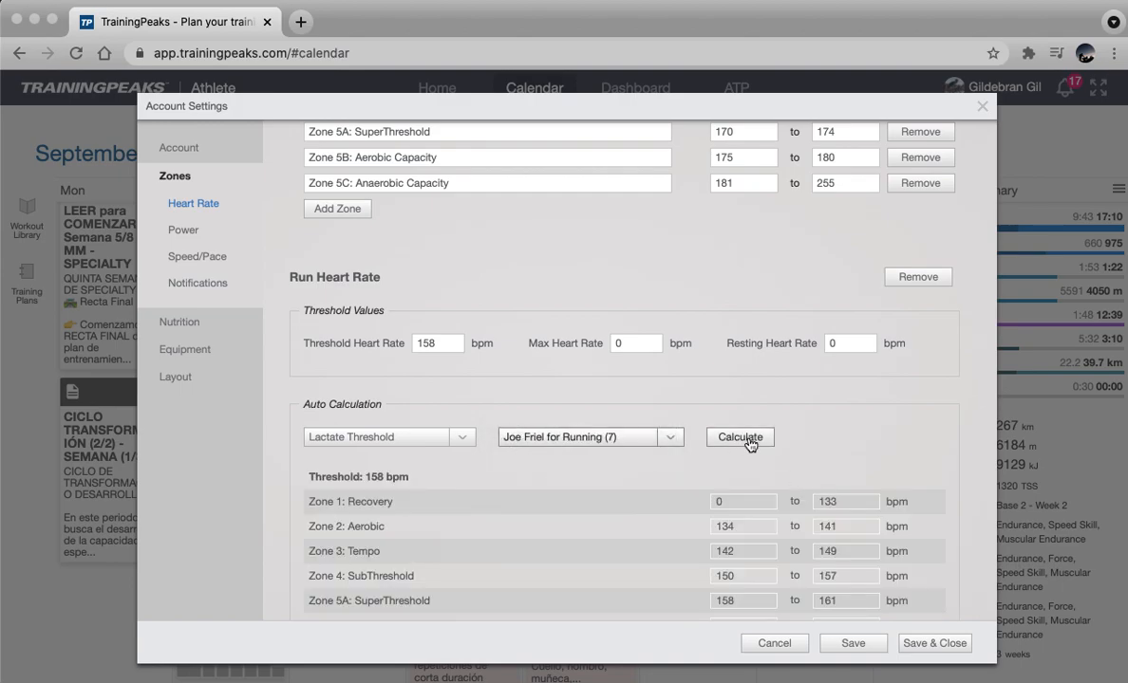
# Step: Apply the calculated Run Heart Rate zones, and save and close the account settings
pyautogui.scroll(-5, 892, 443)
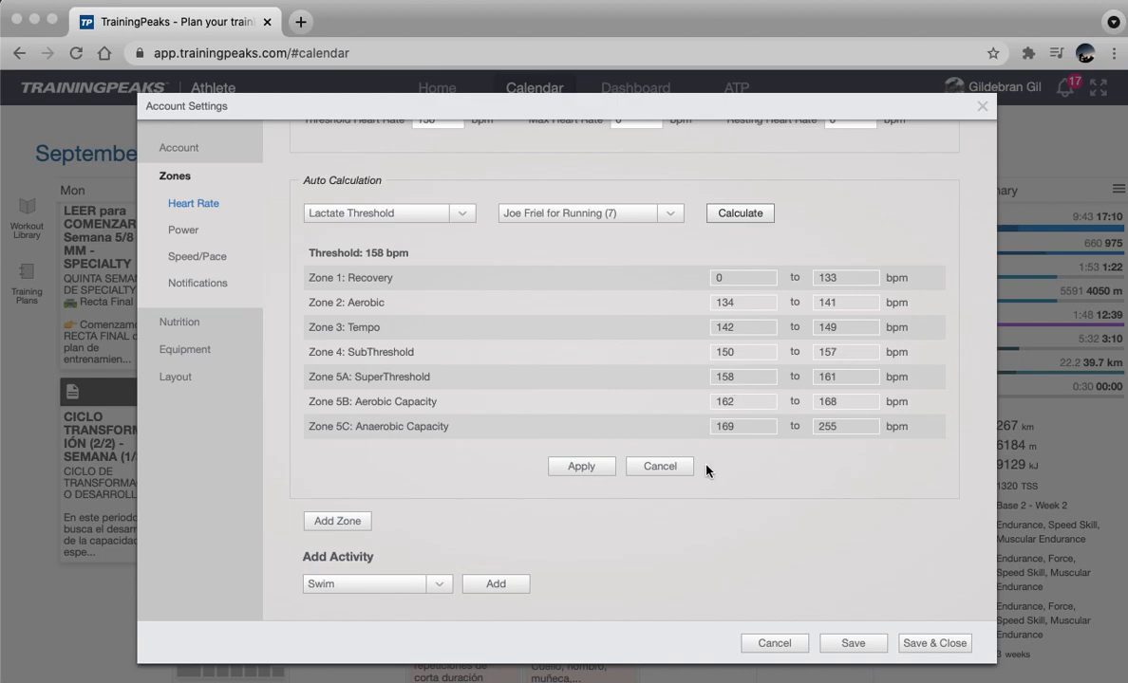
pyautogui.click(580, 466)
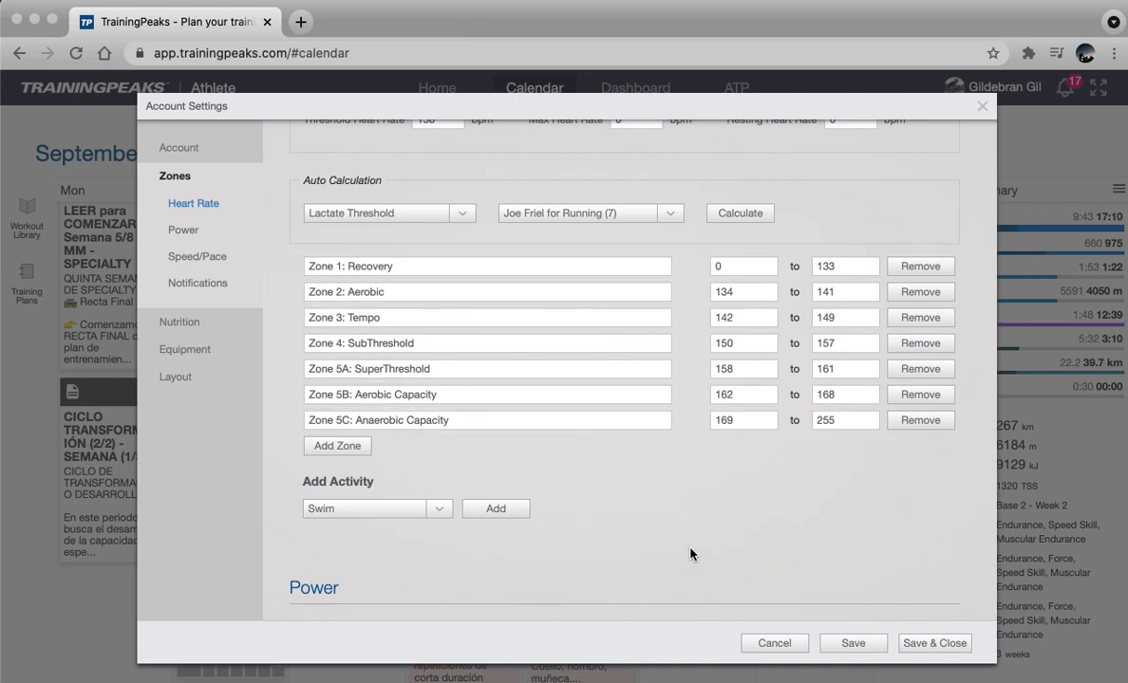
pyautogui.scroll(2, 643, 526)
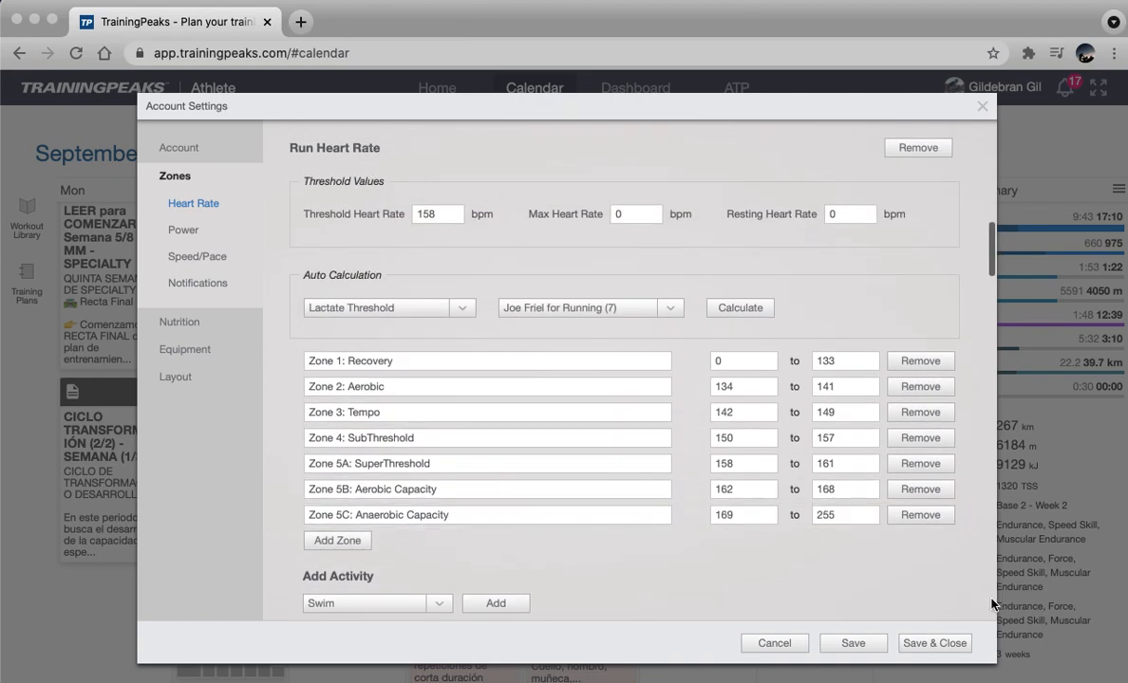
pyautogui.click(944, 645)
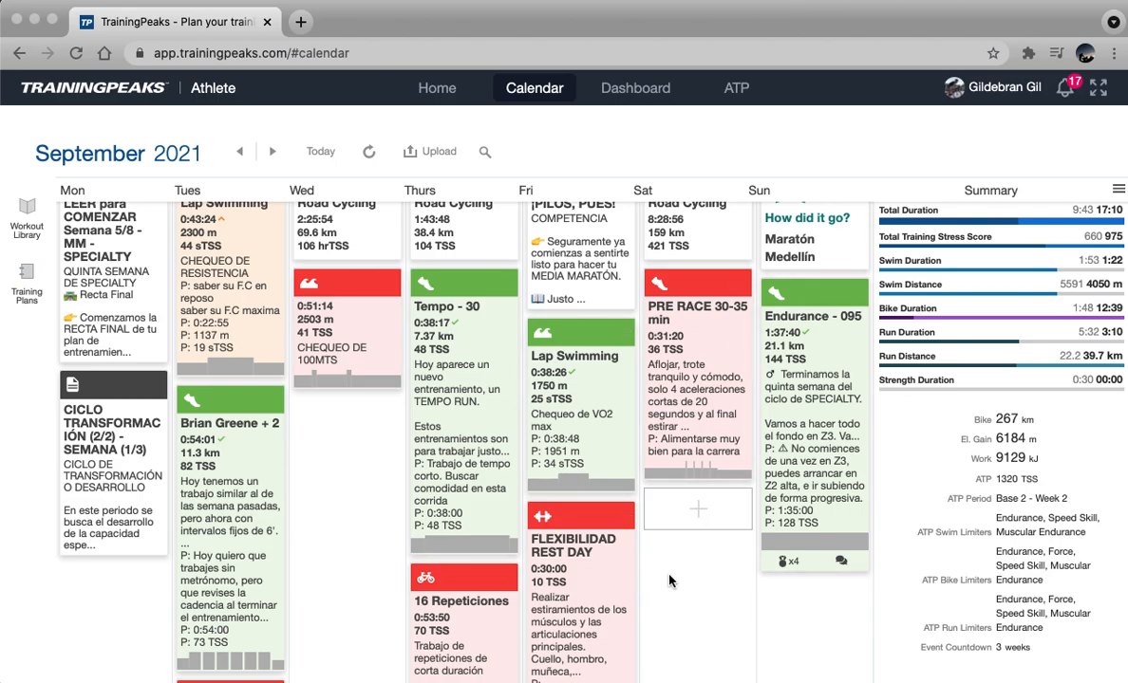
# Step: Switch to the Excel workbook and check the average pace from the 20-minute test and its threshold formula in the Umbral column
pyautogui.hotkey('ctrl', 'Up')
pyautogui.click(307, 581)
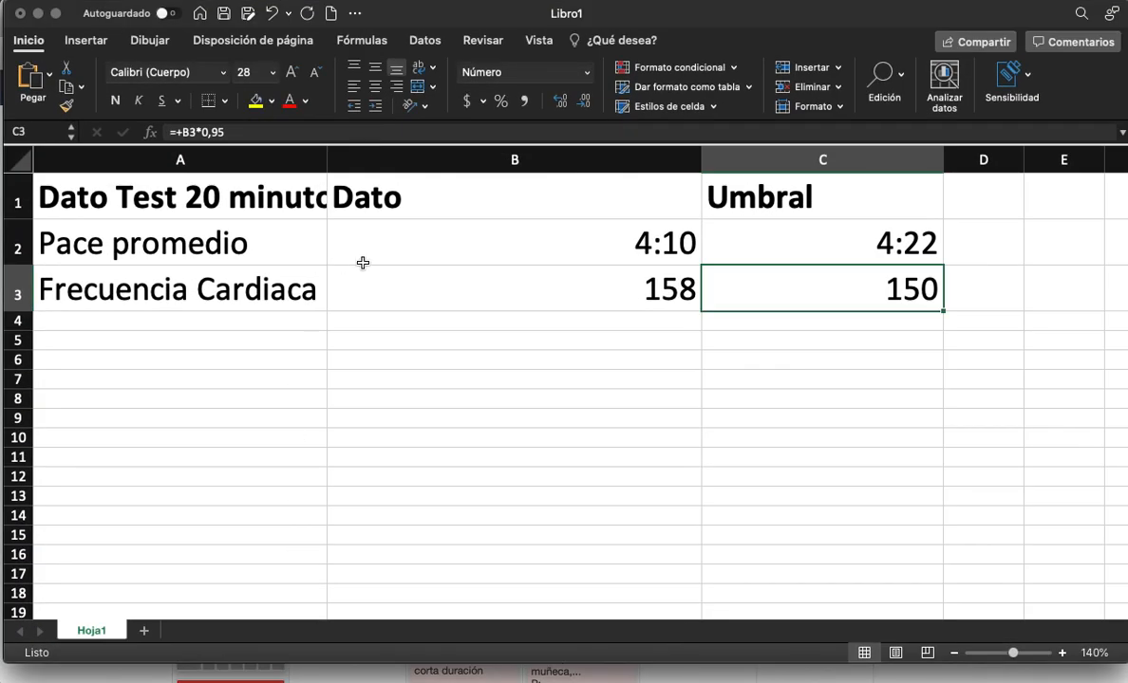
pyautogui.click(509, 243)
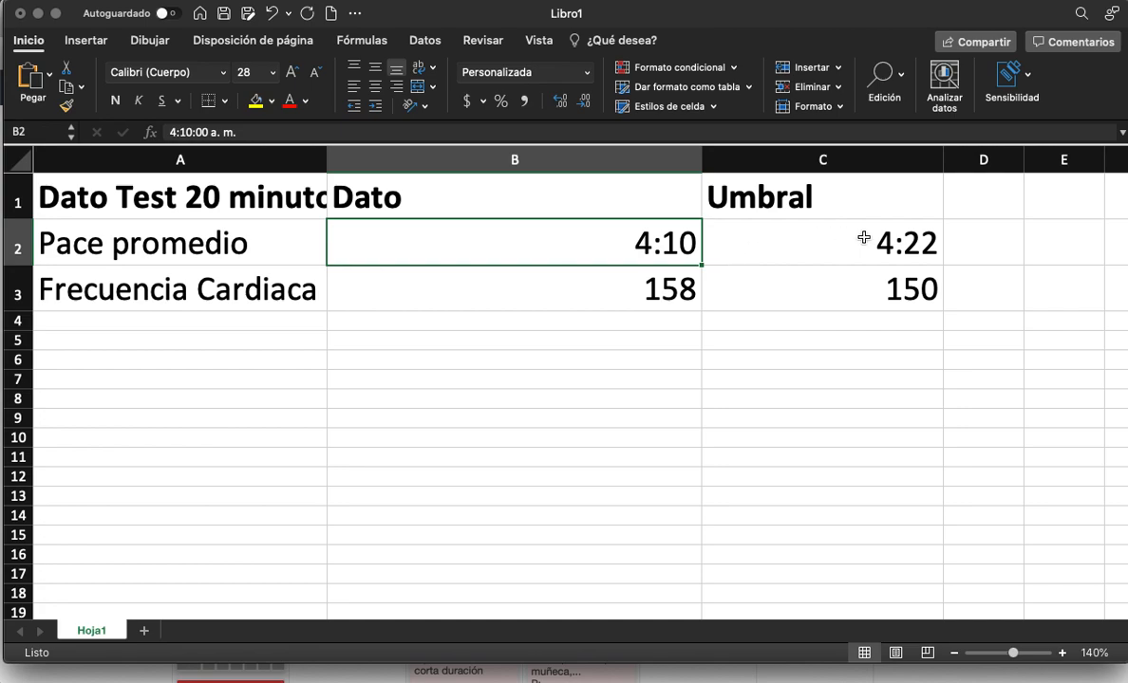
pyautogui.click(805, 222)
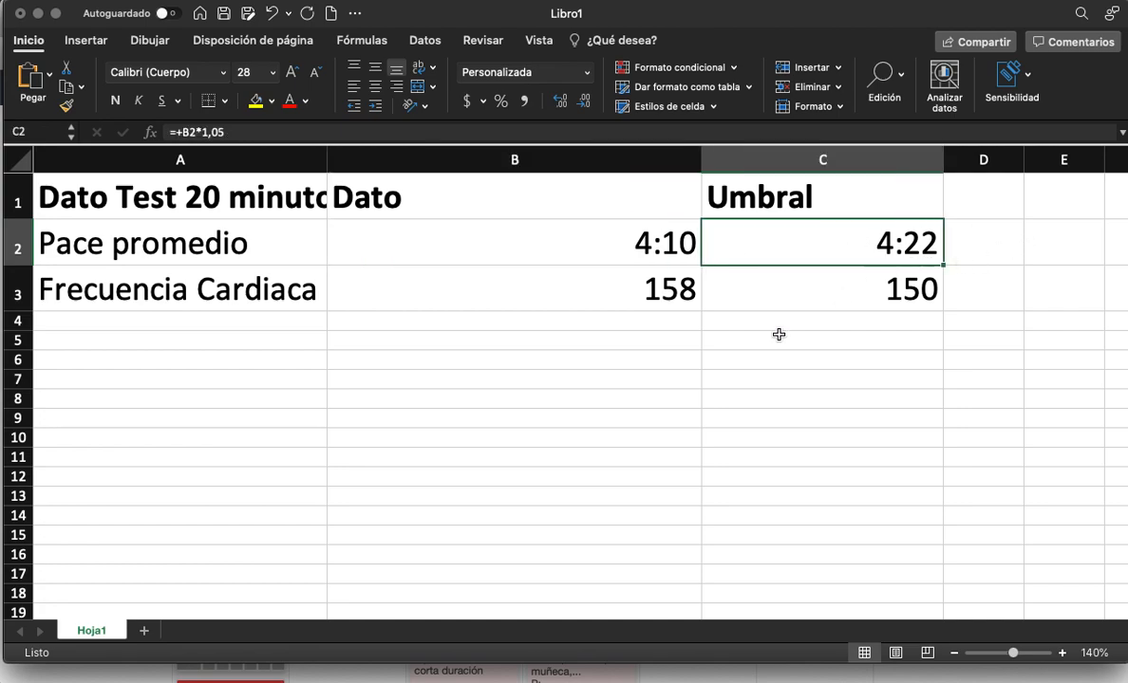
# Step: Switch back to TrainingPeaks and open the Zones section of the account settings
pyautogui.hotkey('ctrl', 'Up')
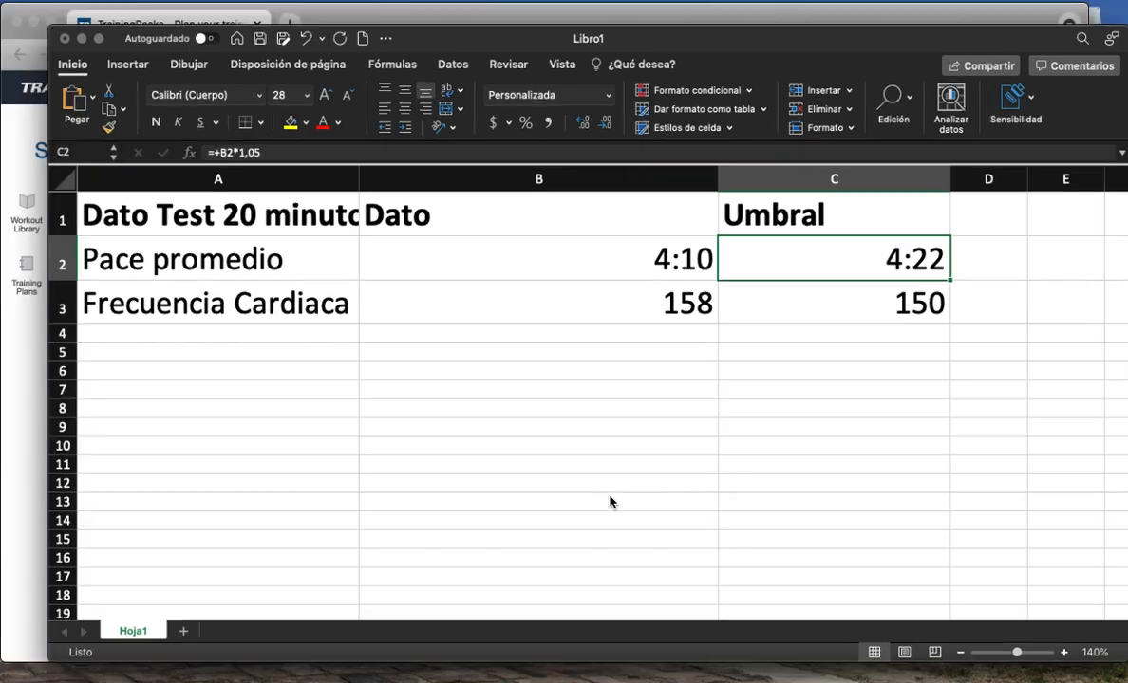
pyautogui.click(366, 357)
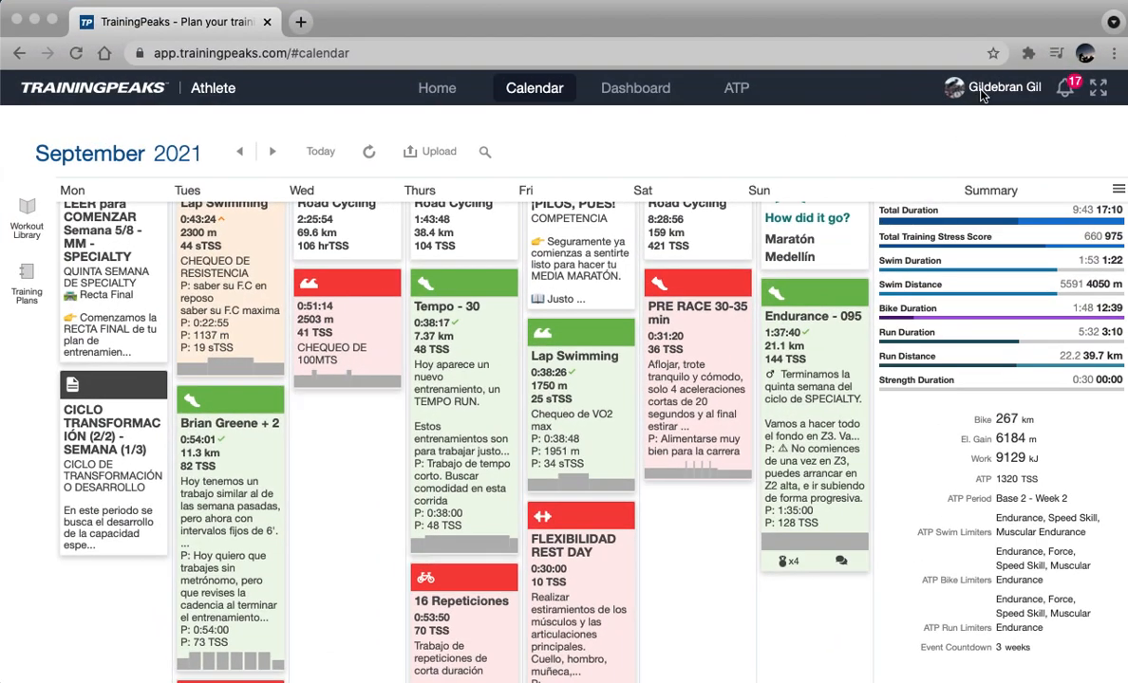
pyautogui.click(1012, 90)
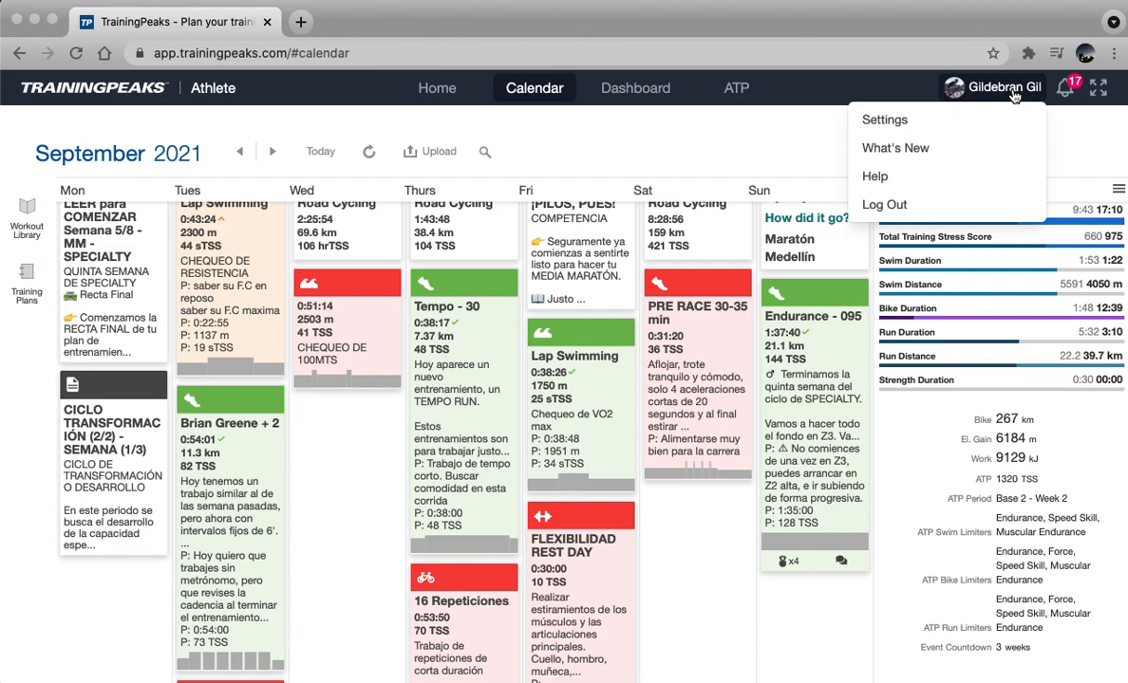
pyautogui.click(884, 122)
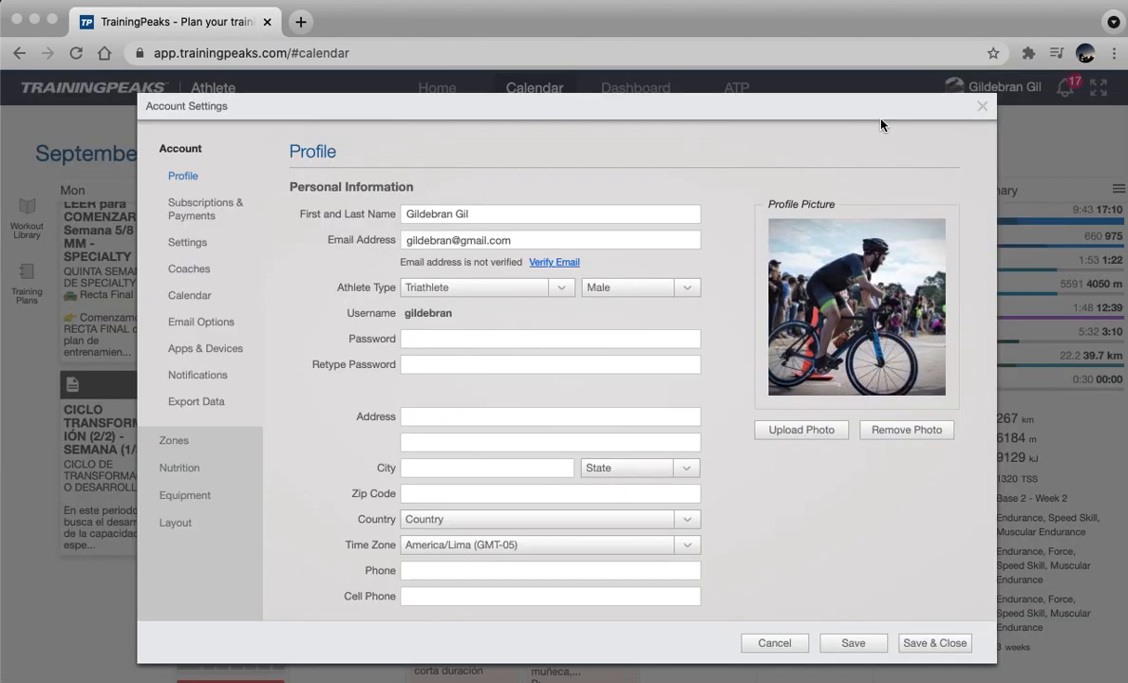
pyautogui.click(207, 443)
# Step: Look through the zone settings to locate the Run Speed/Pace zones below the swim ones
pyautogui.scroll(-5, 378, 304)
pyautogui.scroll(5, 361, 237)
pyautogui.scroll(-15, 356, 276)
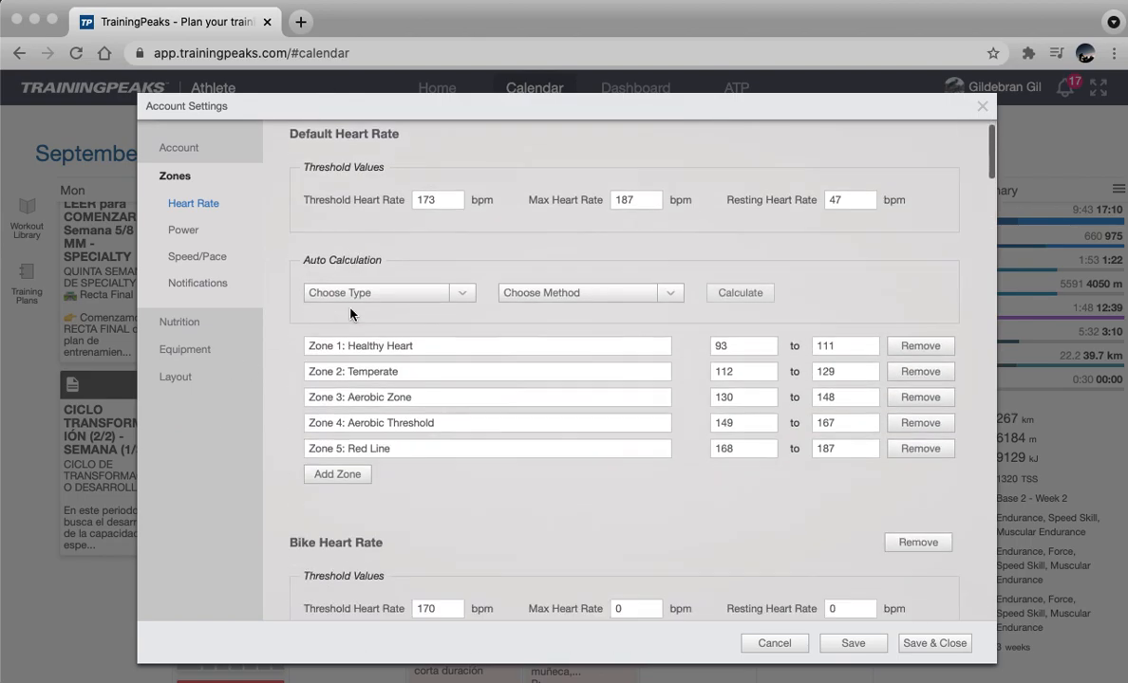
pyautogui.scroll(-15, 350, 314)
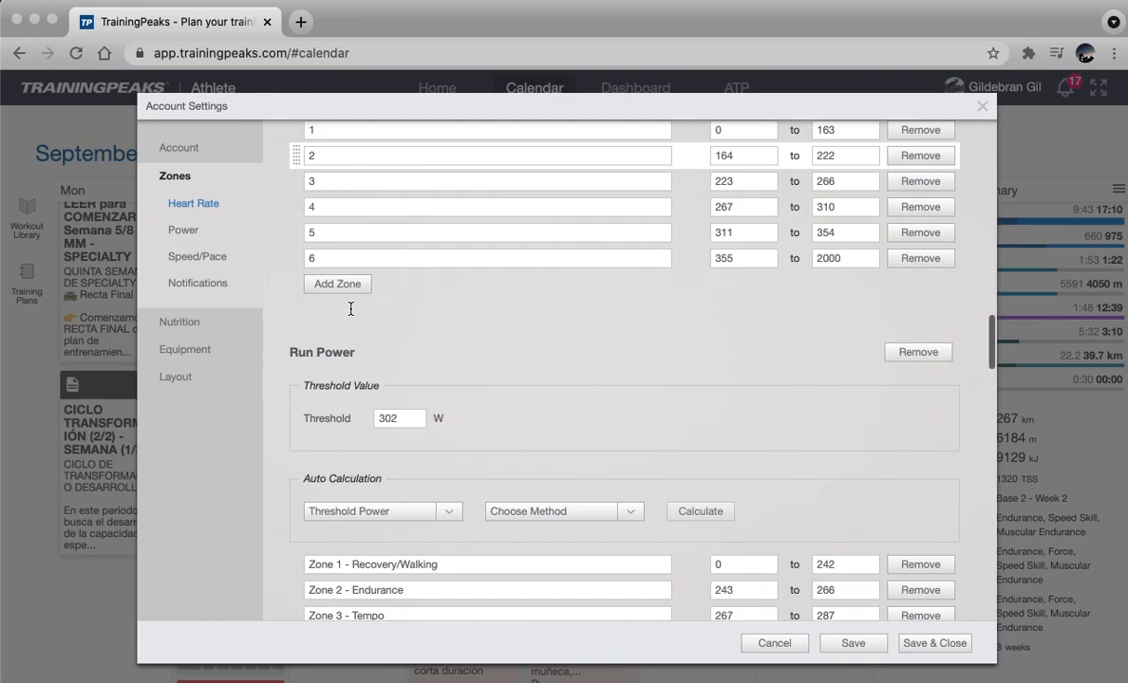
pyautogui.scroll(-2, 350, 314)
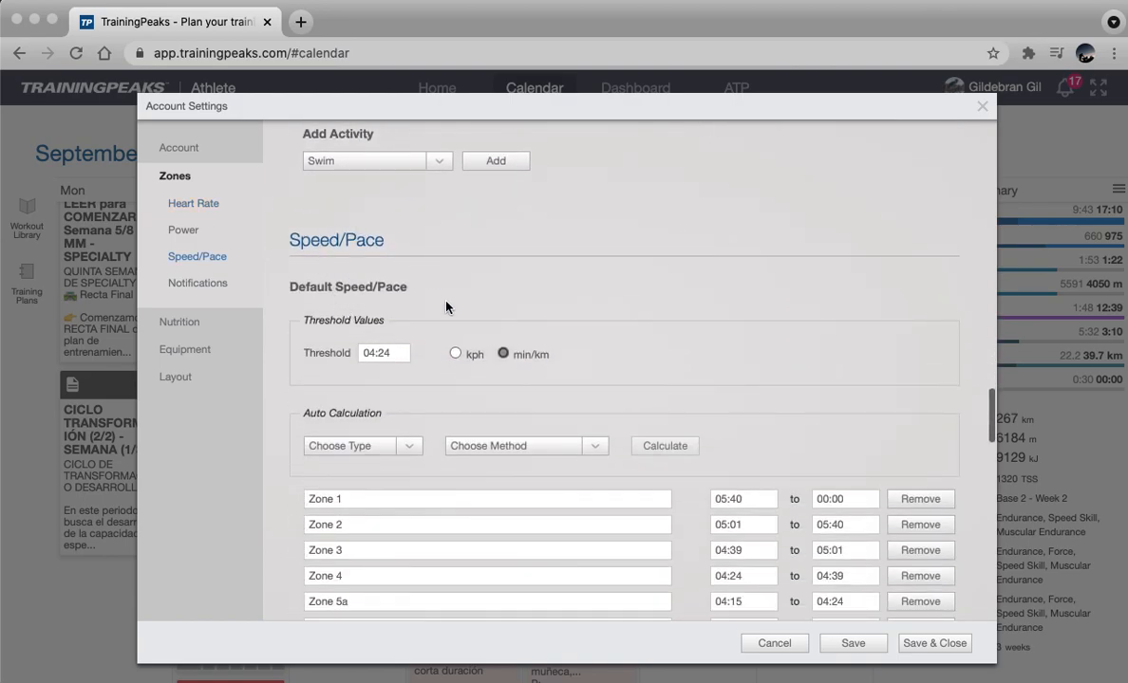
pyautogui.scroll(-1, 446, 307)
pyautogui.scroll(-2, 385, 210)
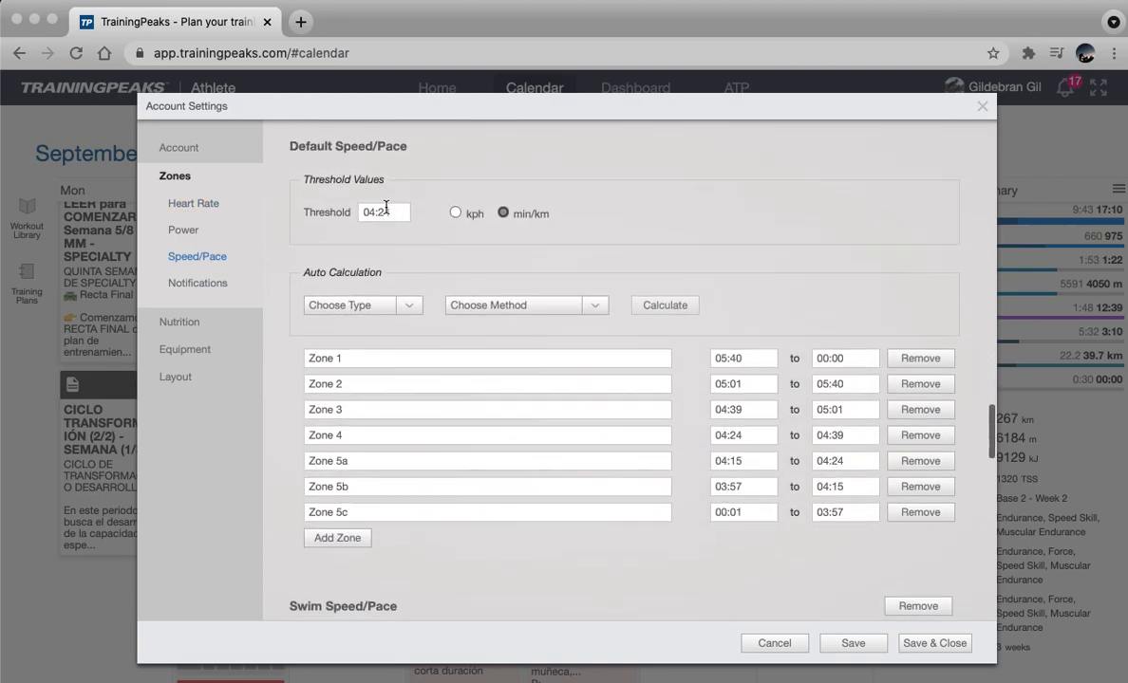
pyautogui.scroll(-7, 440, 263)
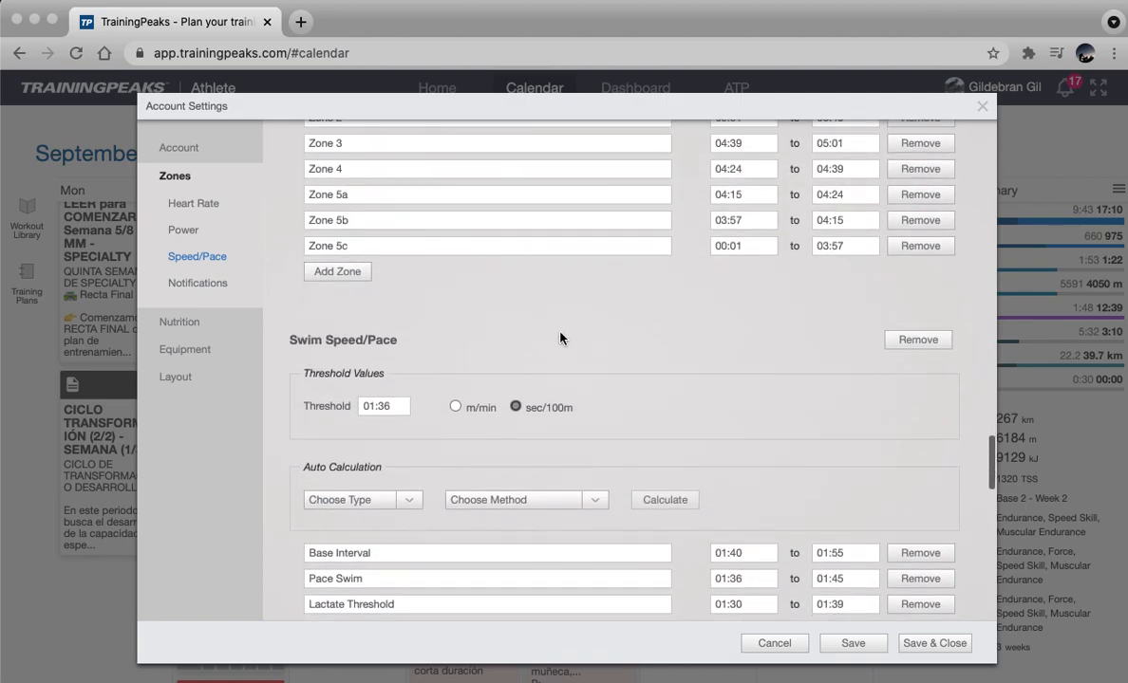
pyautogui.scroll(-10, 523, 263)
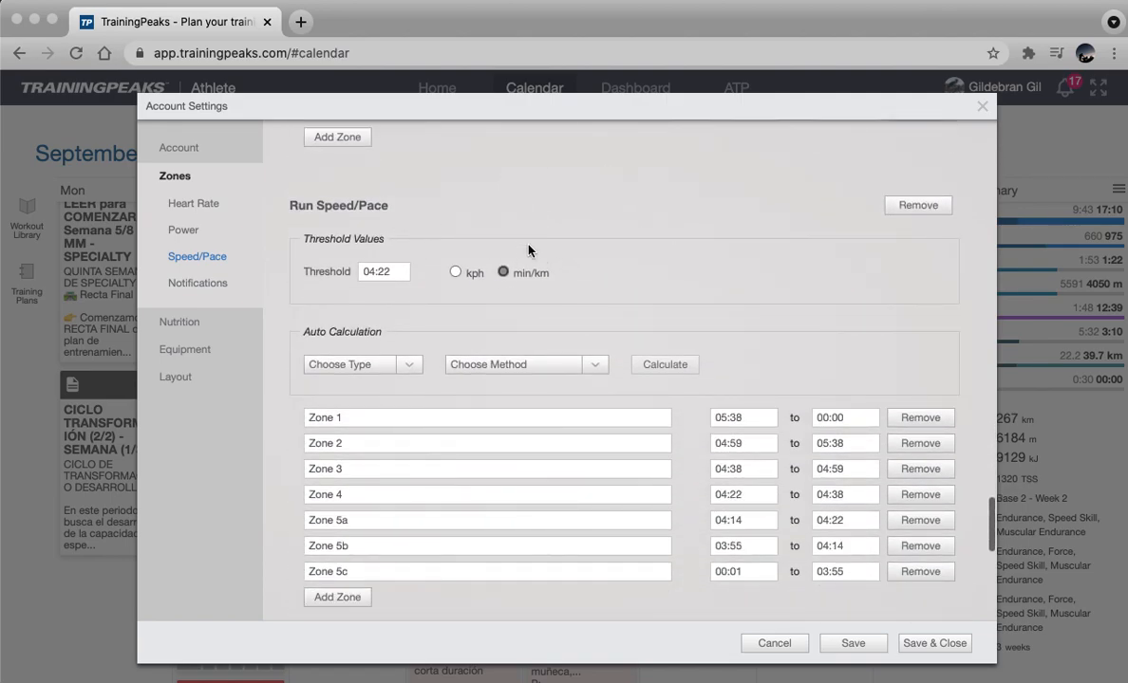
pyautogui.scroll(3, 408, 204)
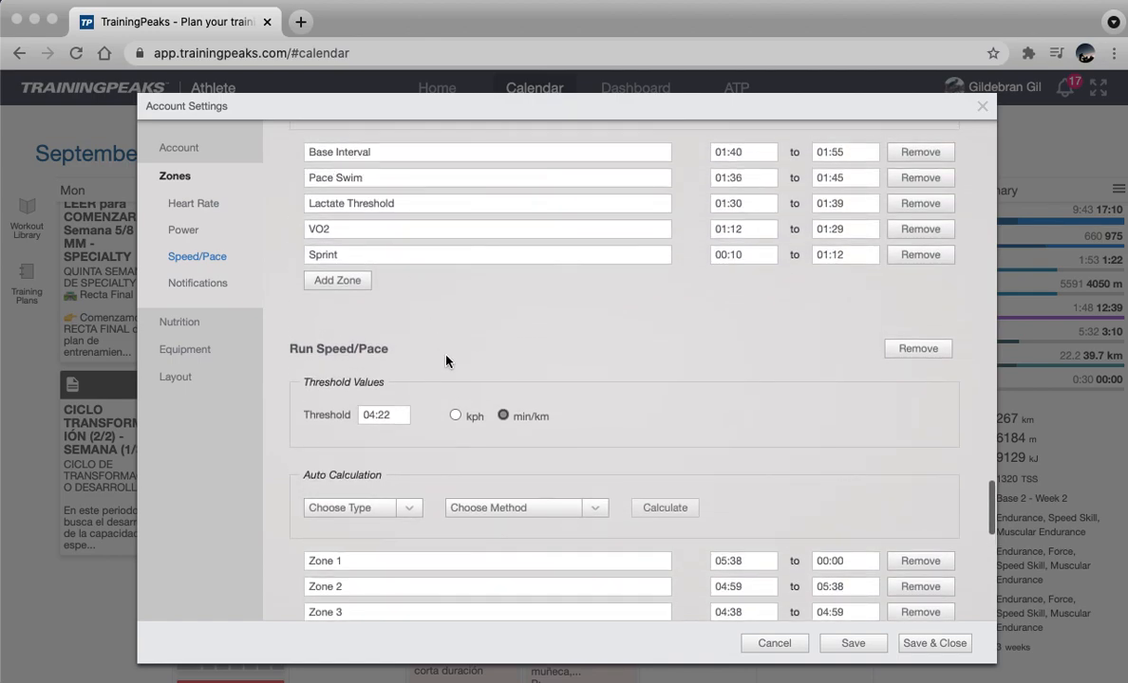
# Step: Check which activities can be added under Speed/Pace, and return to the Run Speed/Pace threshold
pyautogui.scroll(-8, 444, 356)
pyautogui.scroll(-7, 448, 372)
pyautogui.scroll(4, 408, 342)
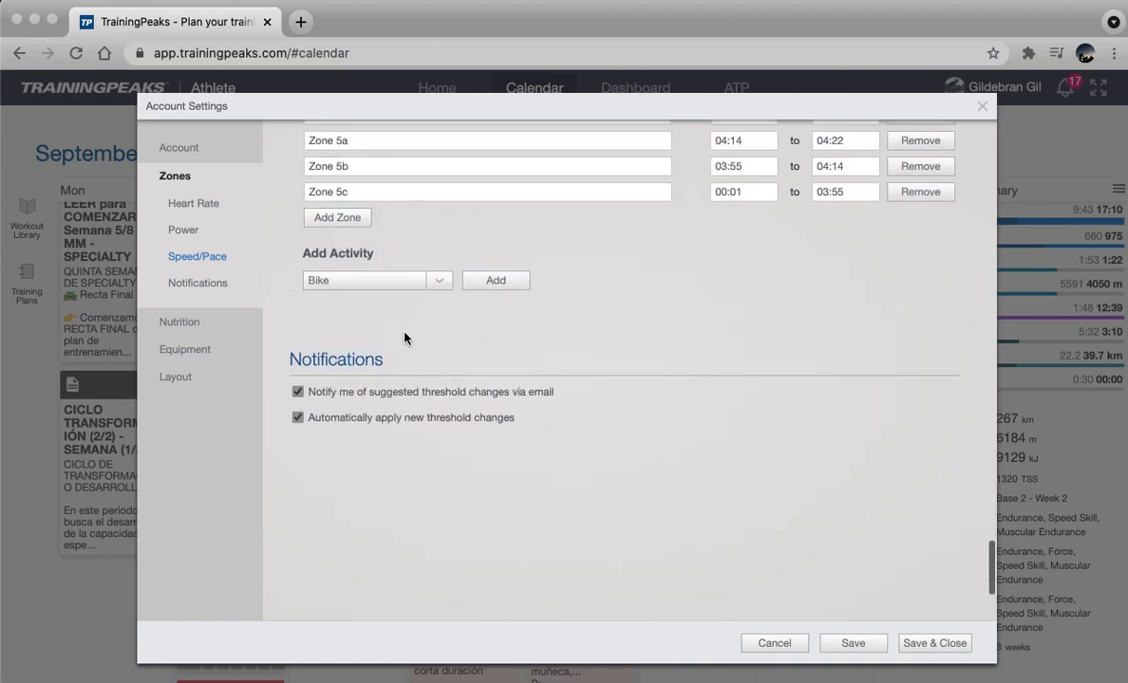
pyautogui.click(442, 284)
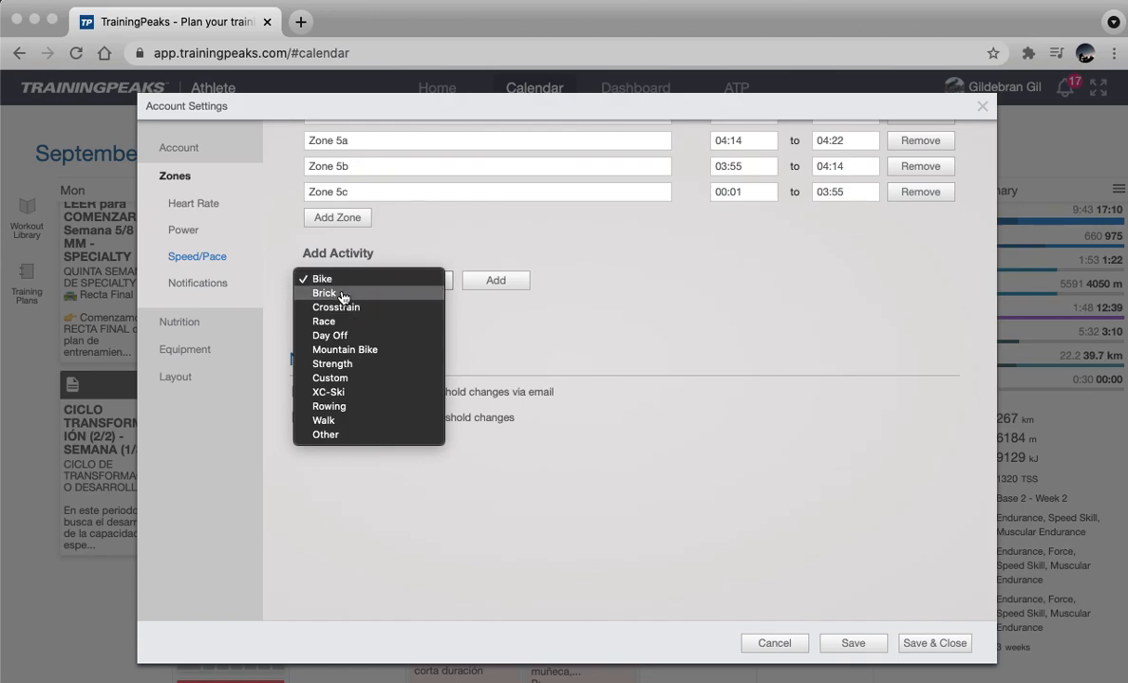
pyautogui.click(457, 216)
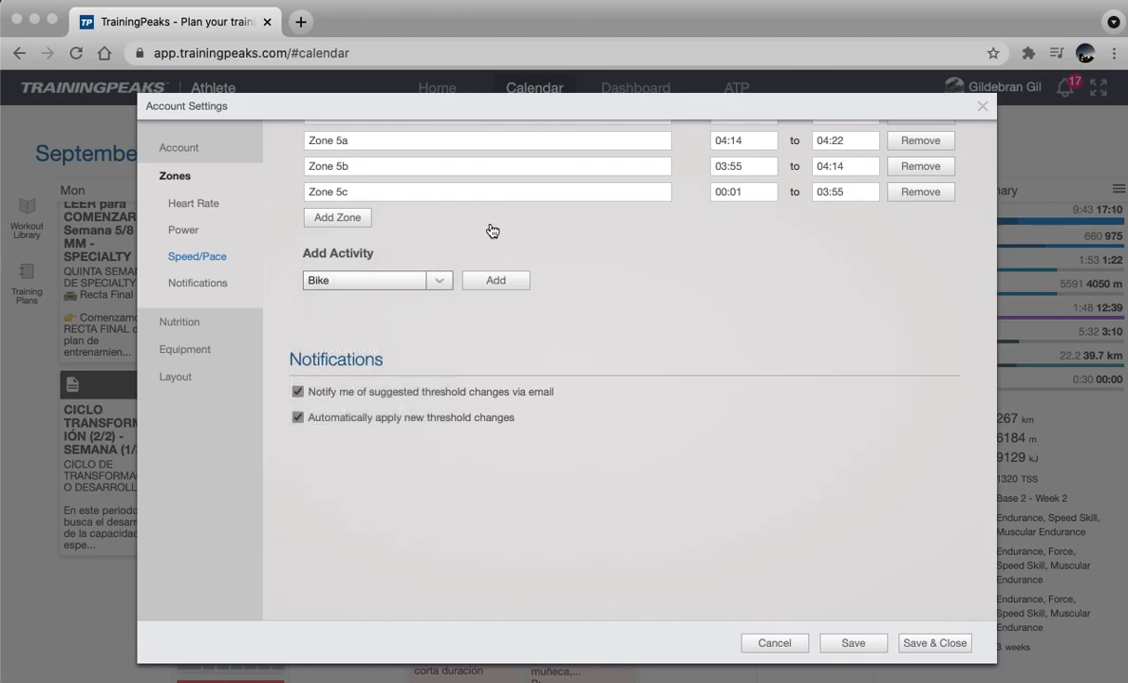
pyautogui.scroll(4, 689, 332)
pyautogui.scroll(8, 690, 331)
pyautogui.scroll(-3, 674, 414)
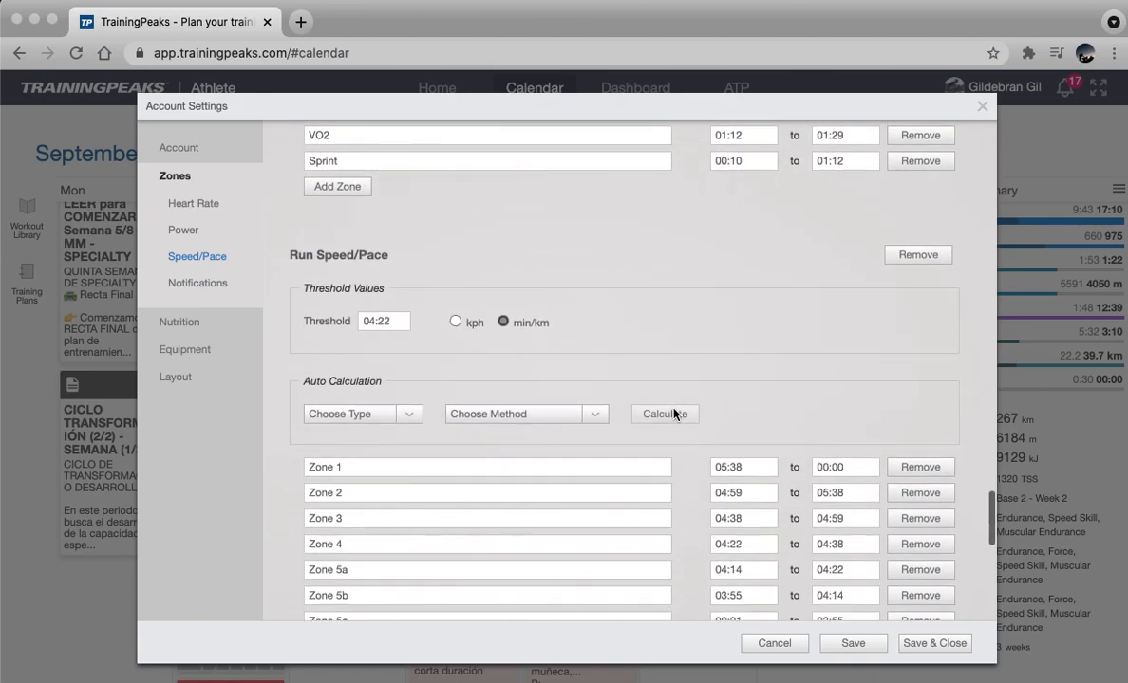
pyautogui.scroll(-2, 414, 274)
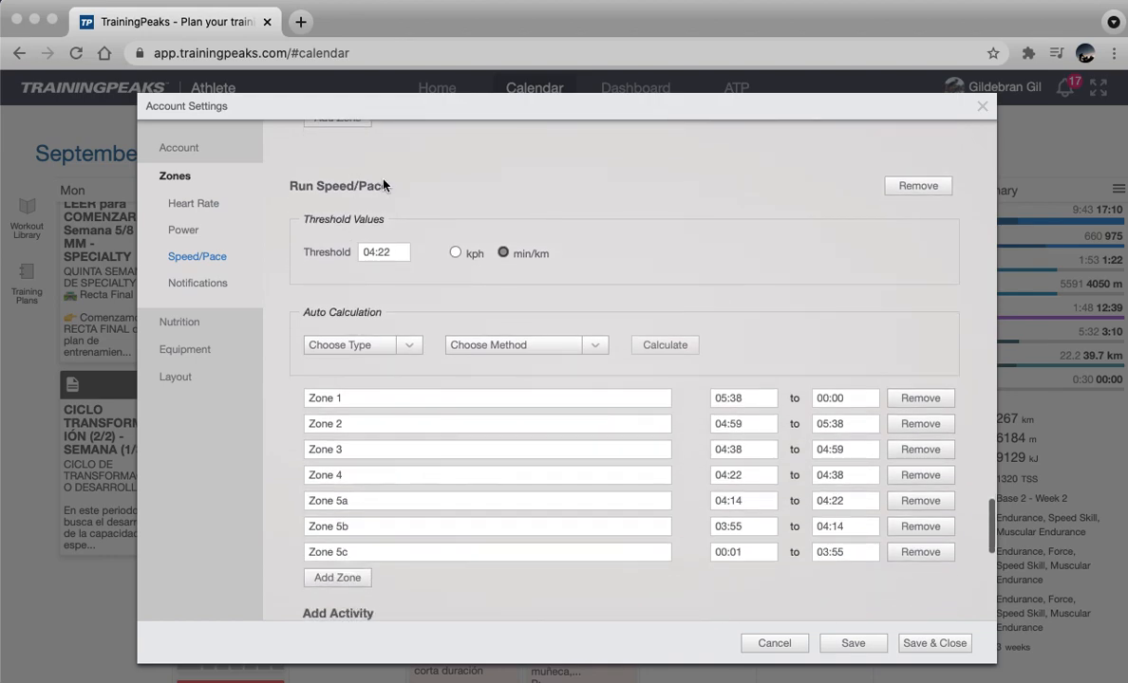
# Step: Compare the Run Speed/Pace threshold with the threshold pace in the Excel workbook, and return to TrainingPeaks
pyautogui.click(398, 254)
pyautogui.hotkey('ctrl', 'Up')
pyautogui.click(225, 477)
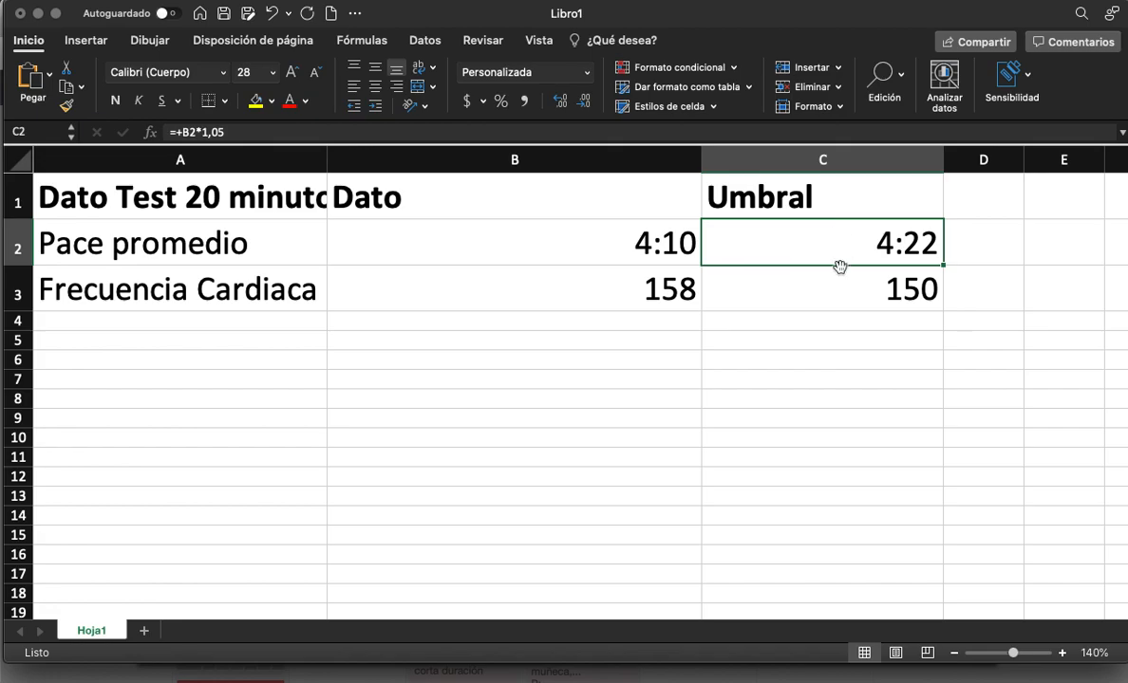
pyautogui.hotkey('ctrl', 'Up')
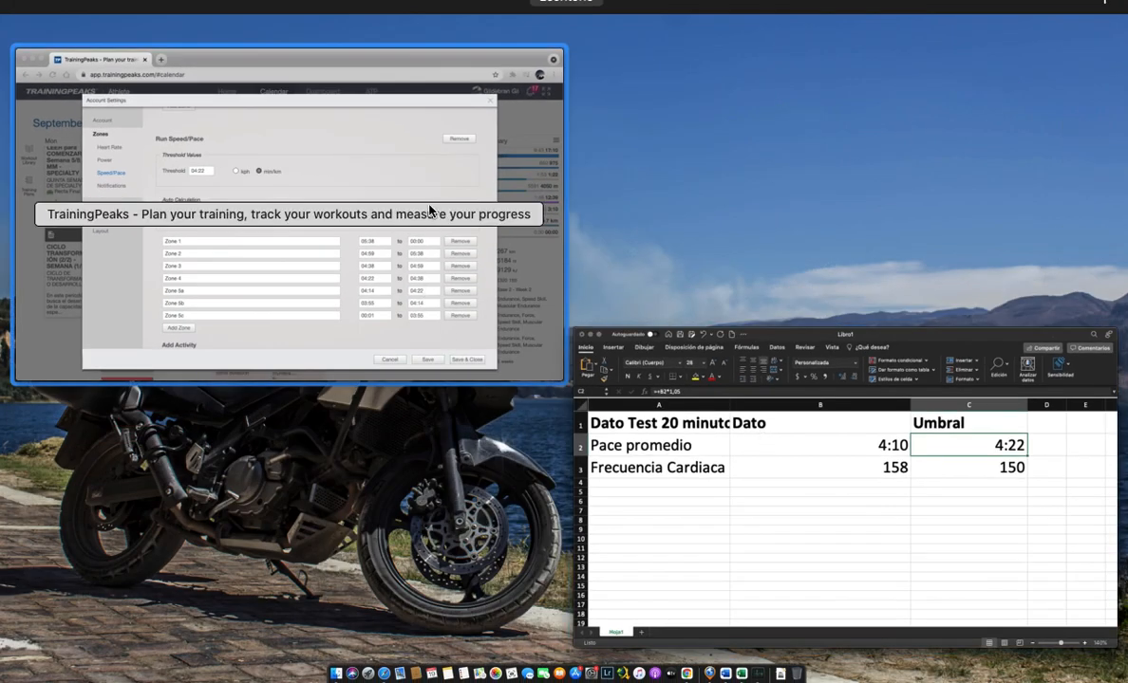
pyautogui.click(431, 212)
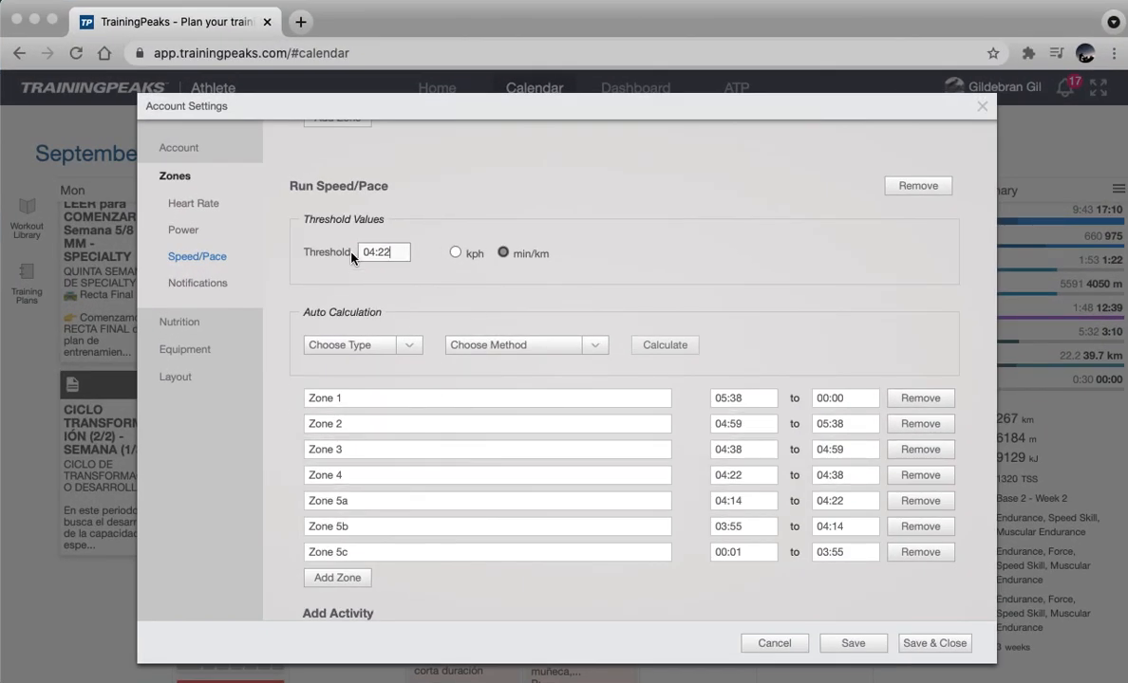
# Step: Calculate the Run Speed/Pace zones by Threshold Speed with the Joe Friel for Running (7) method
pyautogui.click(408, 345)
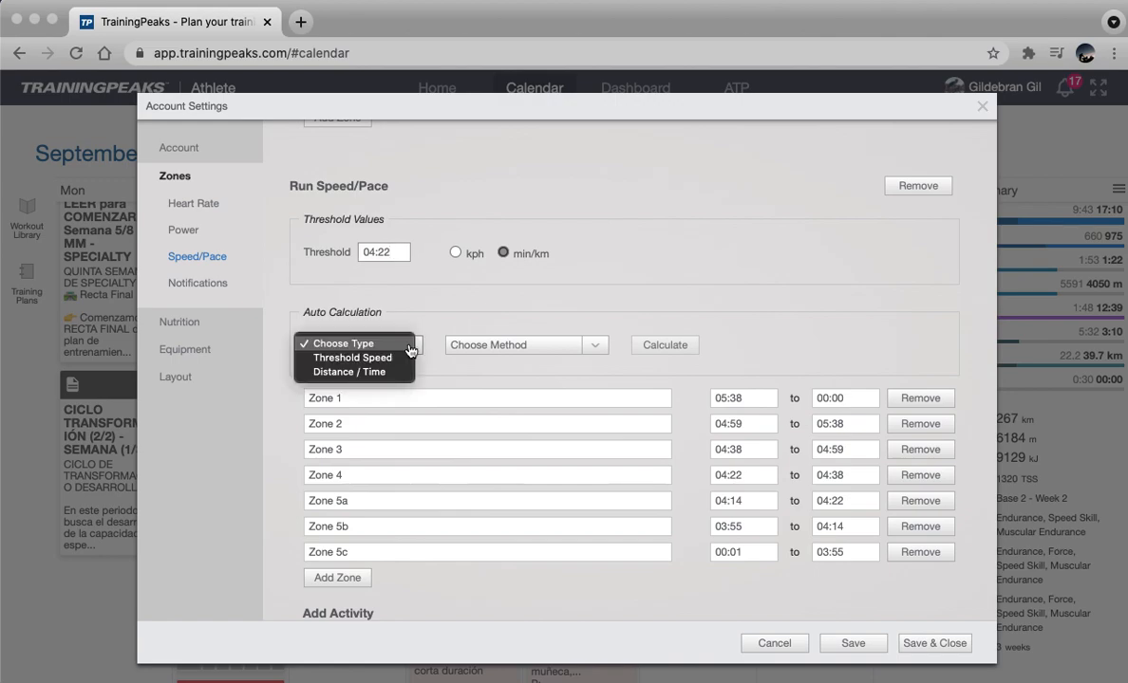
pyautogui.click(342, 364)
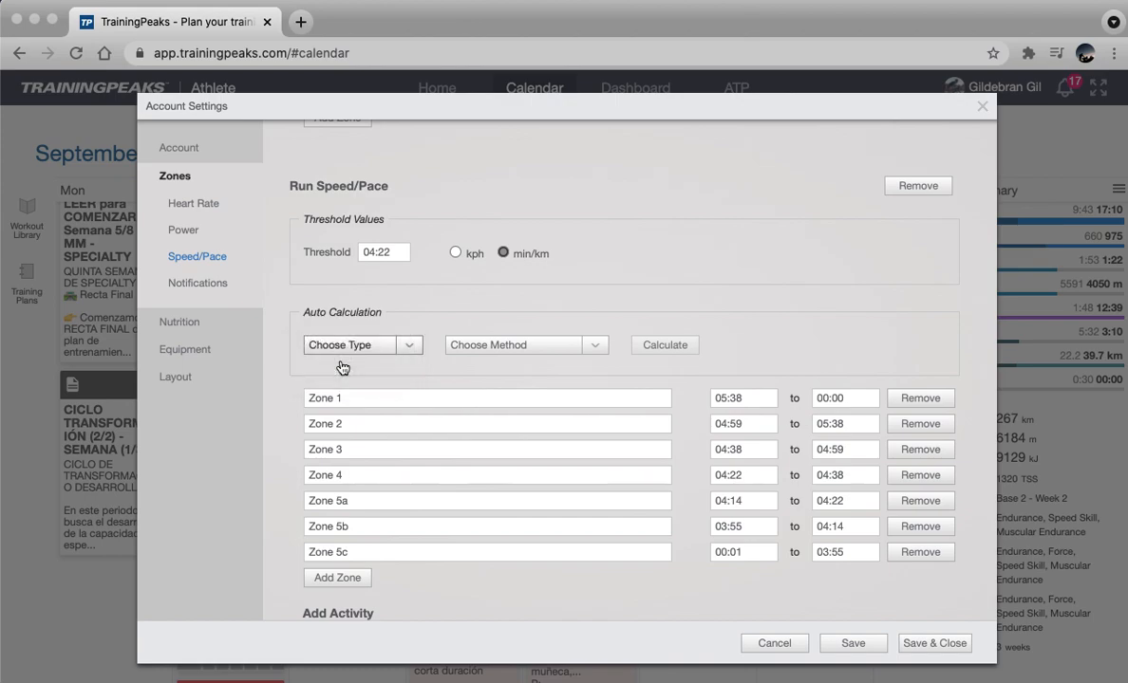
pyautogui.click(598, 348)
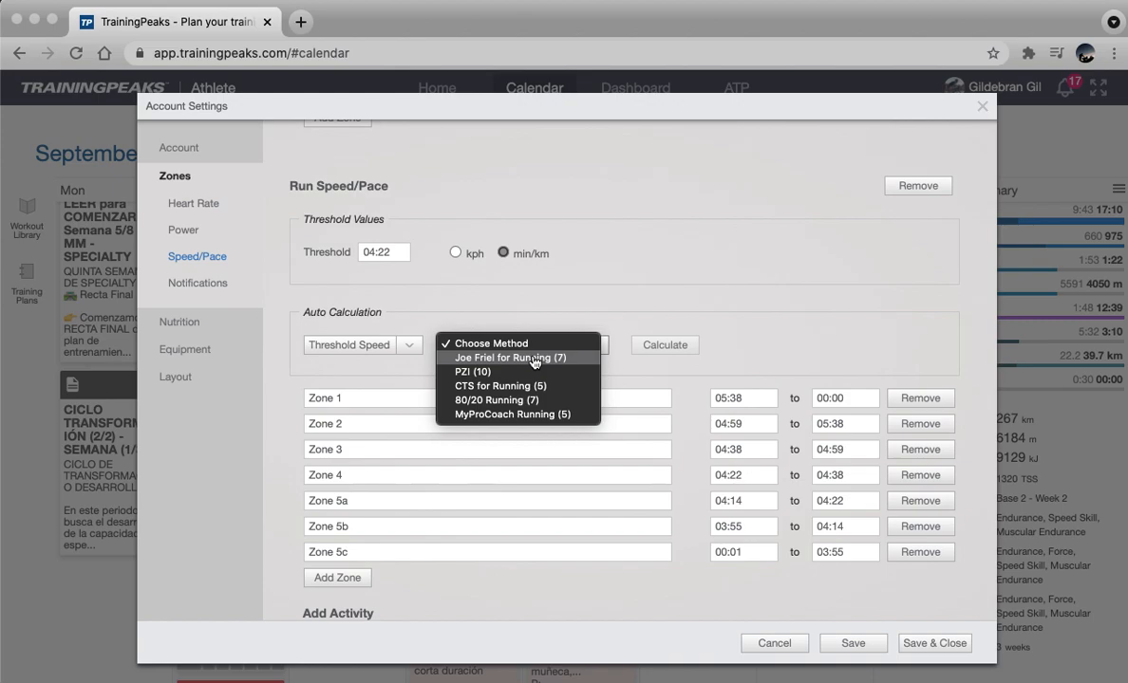
pyautogui.click(535, 359)
pyautogui.click(676, 349)
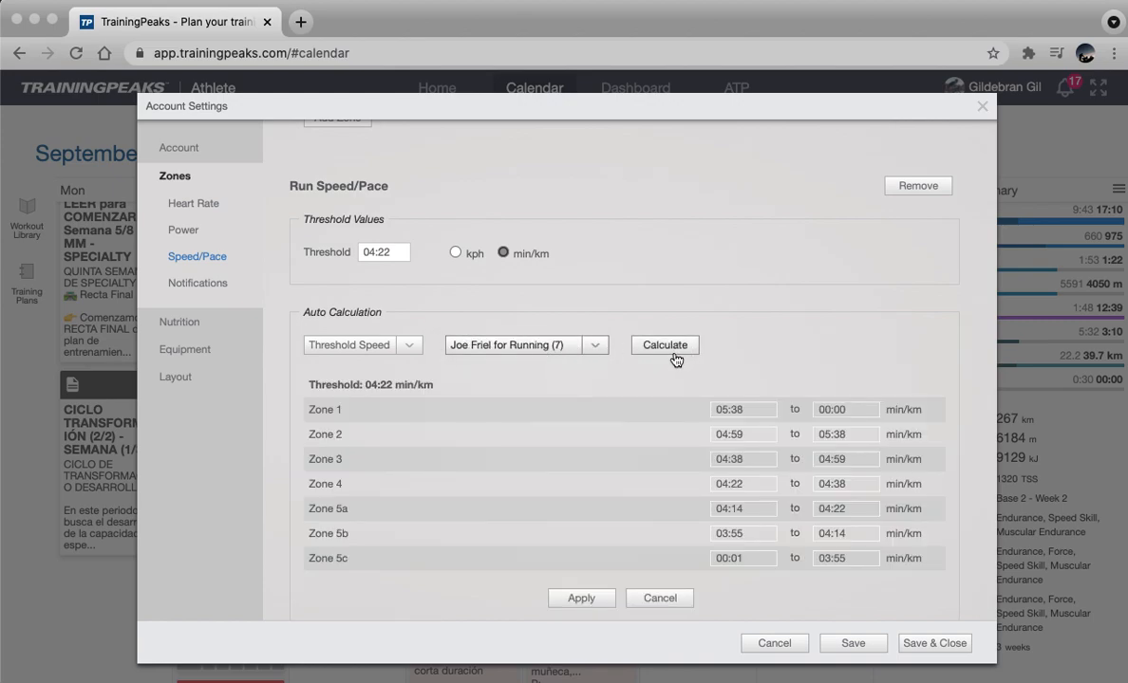
# Step: Apply the calculated Run Speed/Pace zones, and save and close the account settings
pyautogui.scroll(-2, 799, 340)
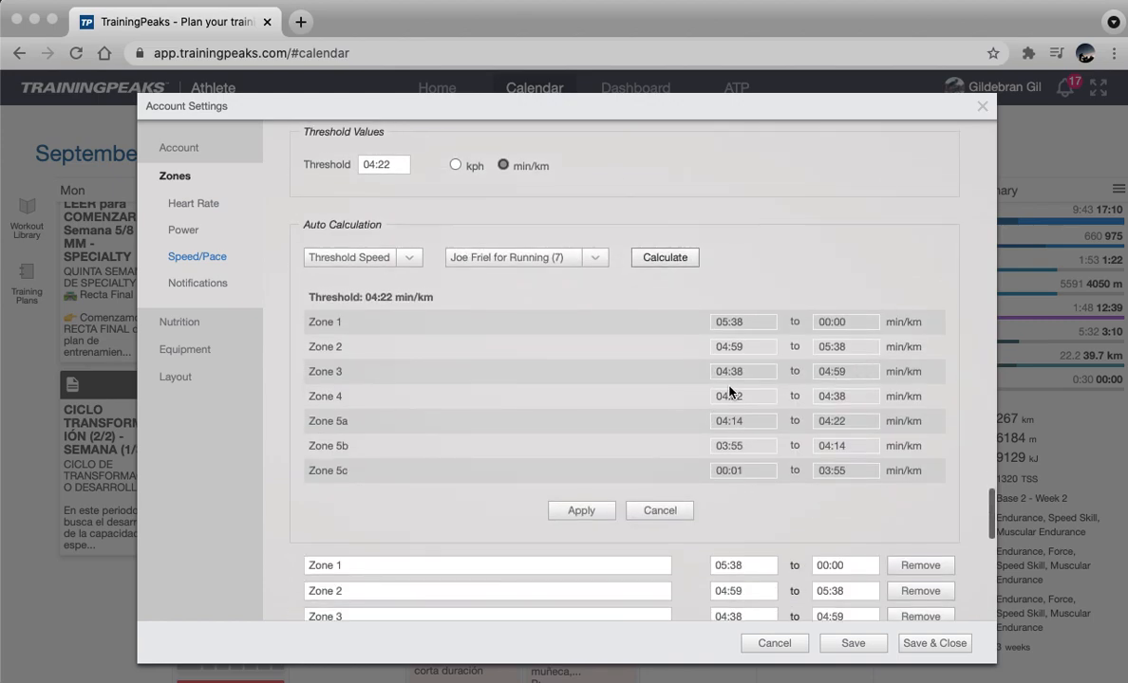
pyautogui.click(582, 513)
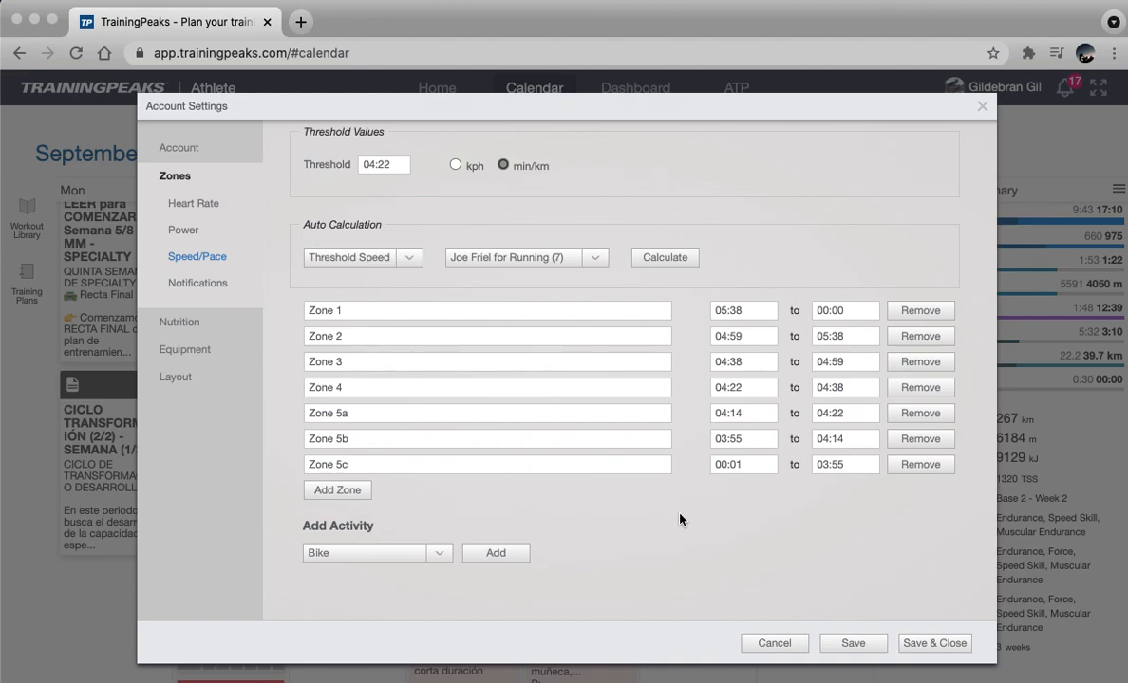
pyautogui.scroll(-2, 679, 520)
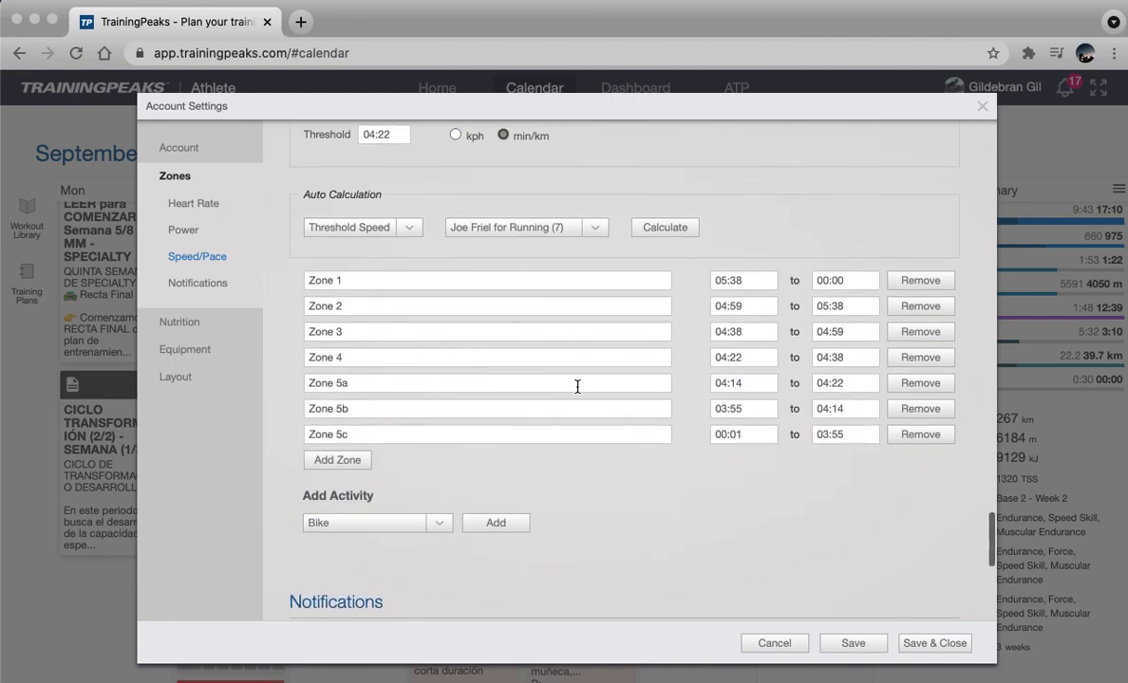
pyautogui.scroll(3, 814, 206)
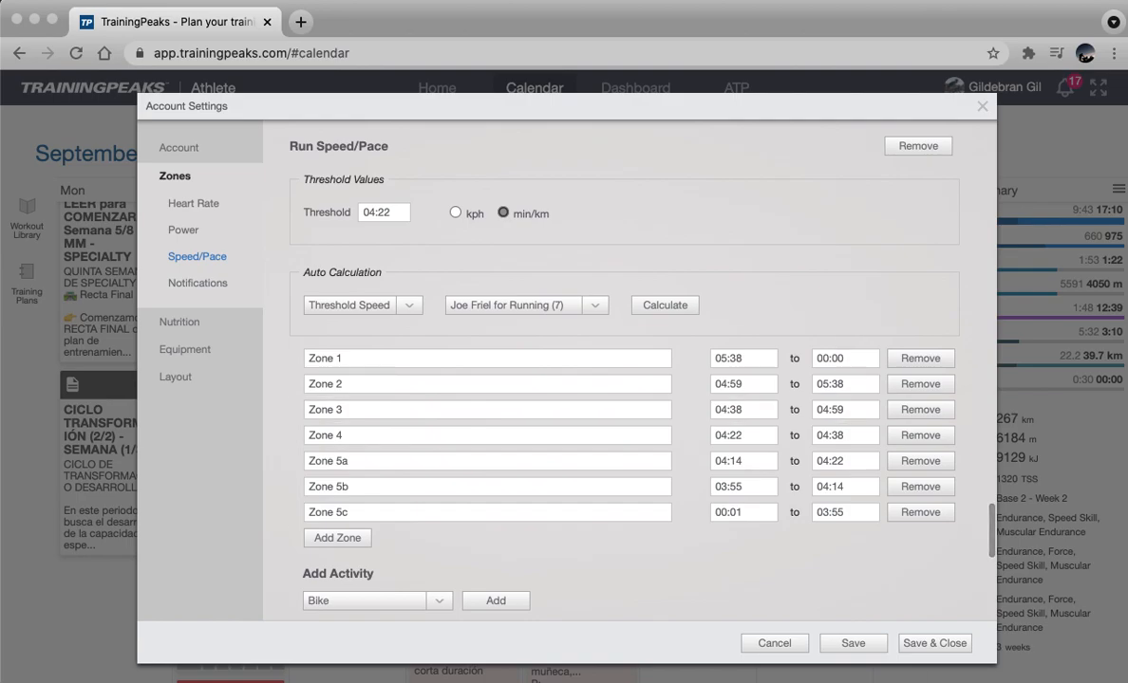
pyautogui.click(936, 645)
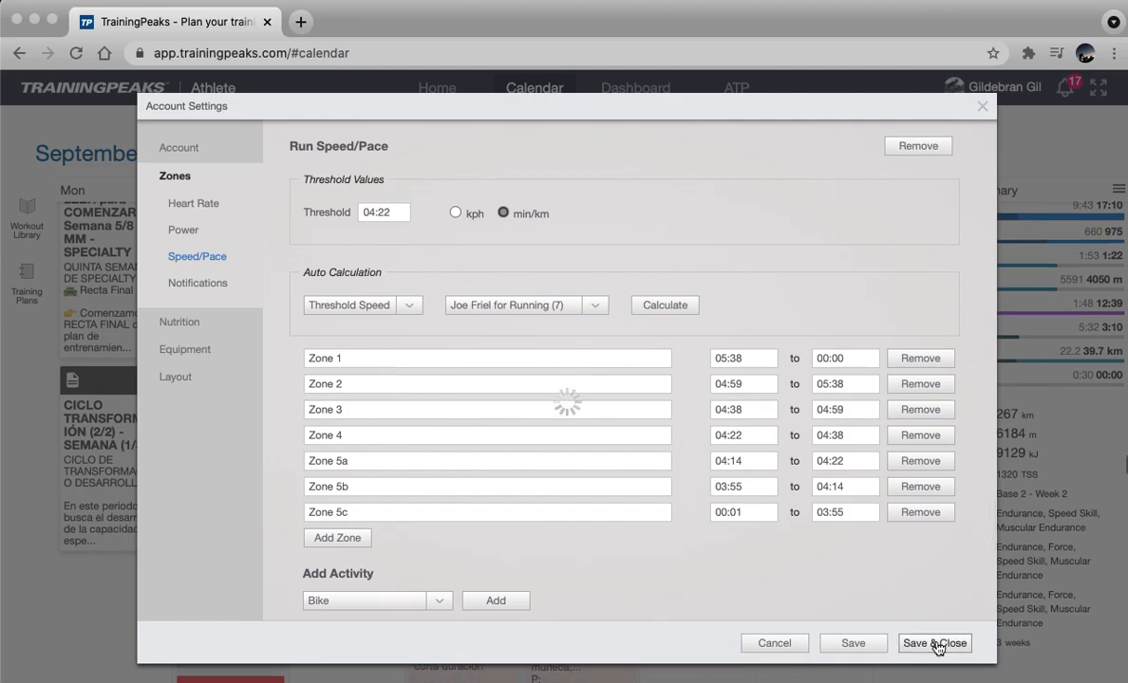